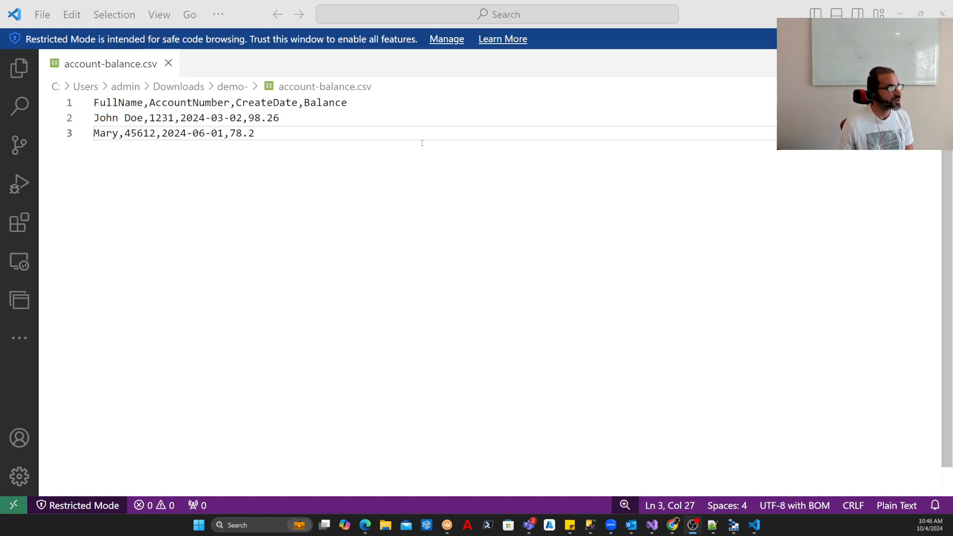
Review the header columns FullName, AccountNumber, CreateDate and Balance and the data rows in account-balance.csv.
left_click_drag(254, 133, 90, 102)
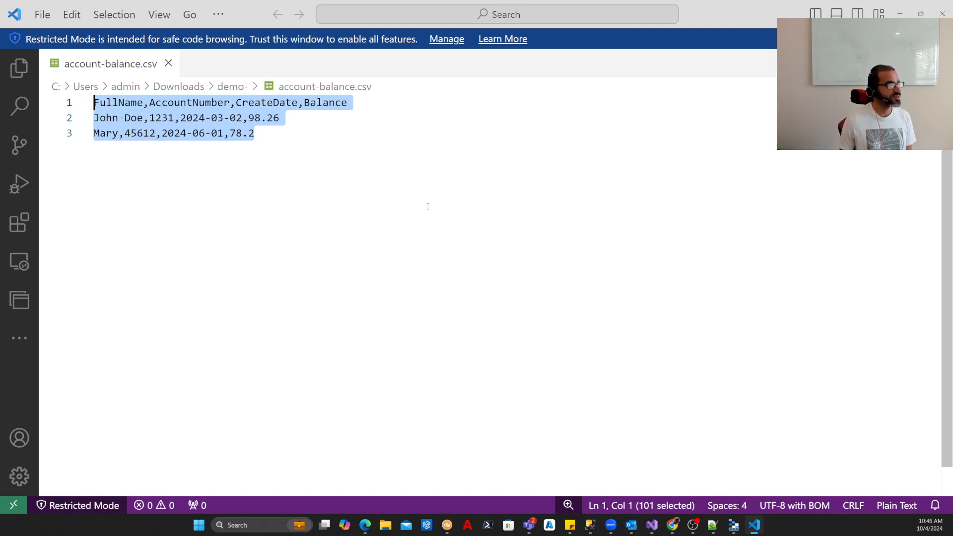
left_click(347, 174)
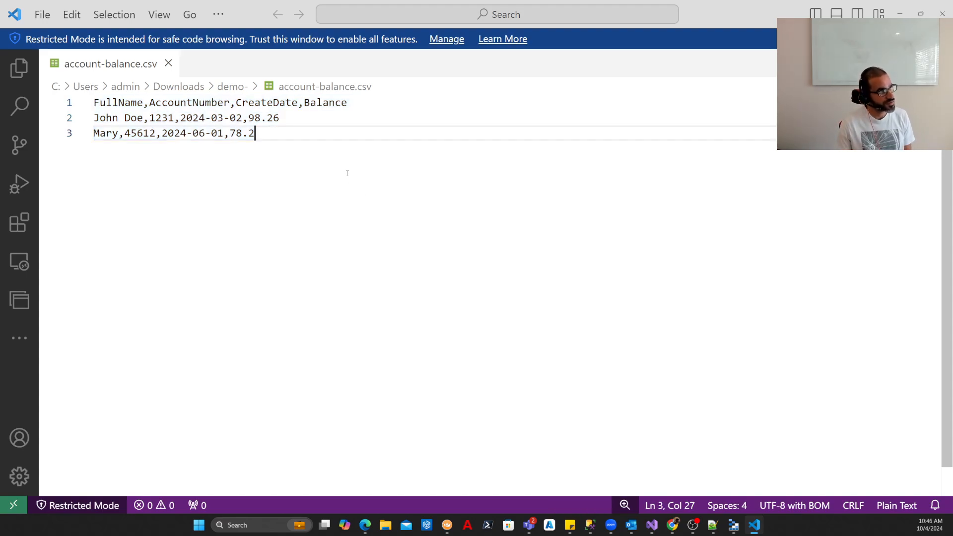
double_click(269, 105)
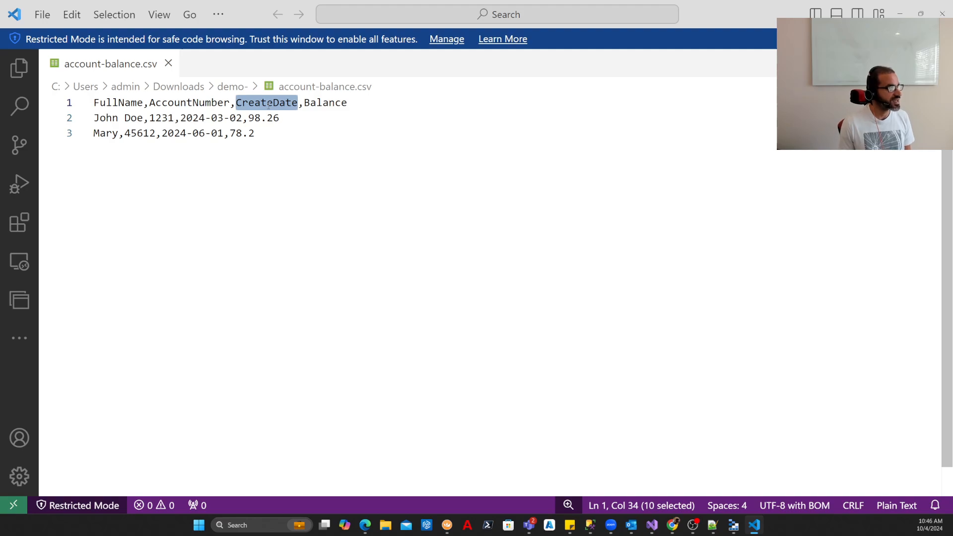
left_click(323, 102)
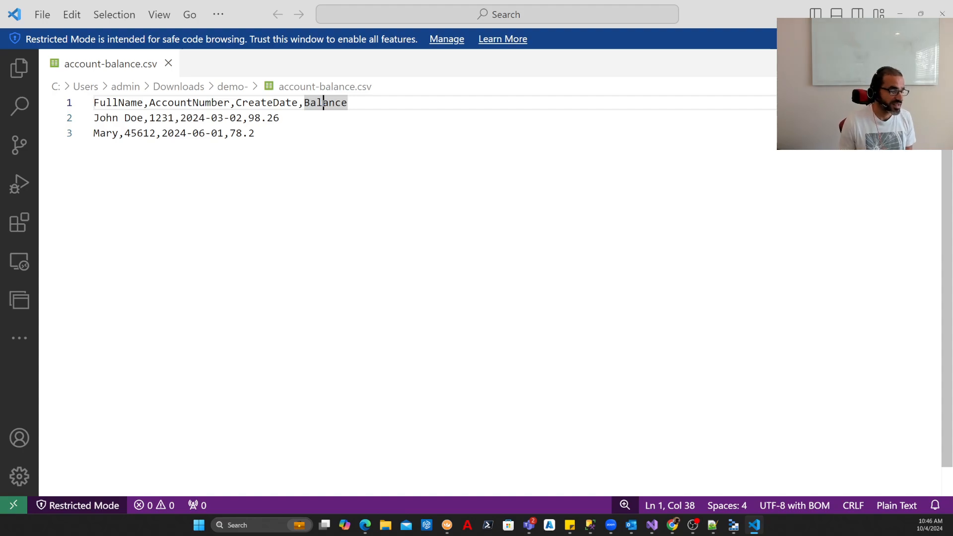
left_click_drag(266, 134, 99, 118)
left_click(412, 208)
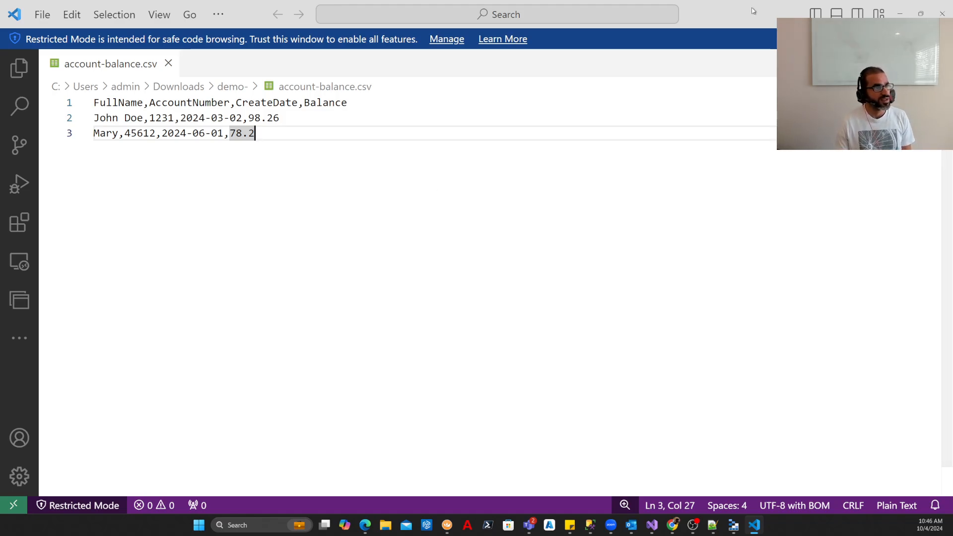
Switch to the Azure SQL query editor for demodb and review the column definitions in the CREATE TABLE Accounts statement.
left_click_drag(718, 3, 620, 232)
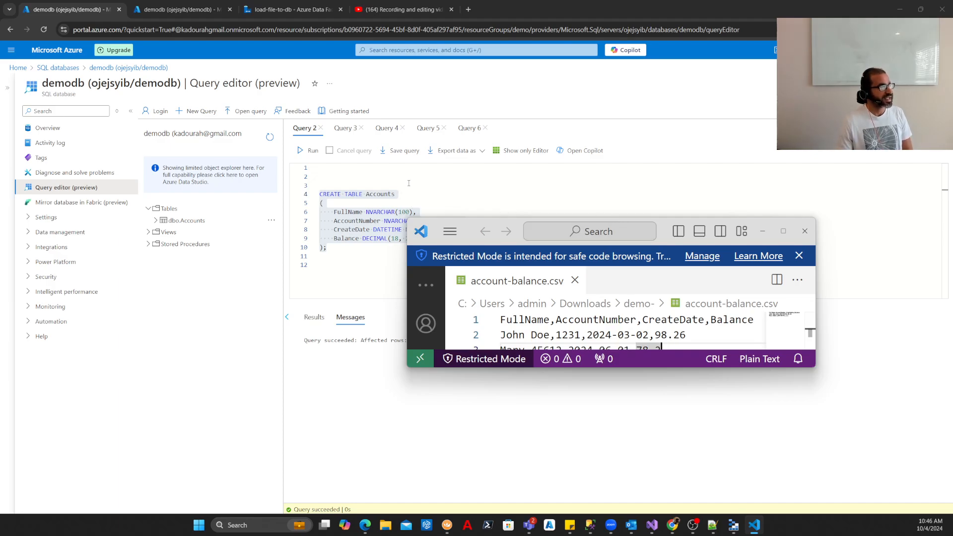
left_click(432, 176)
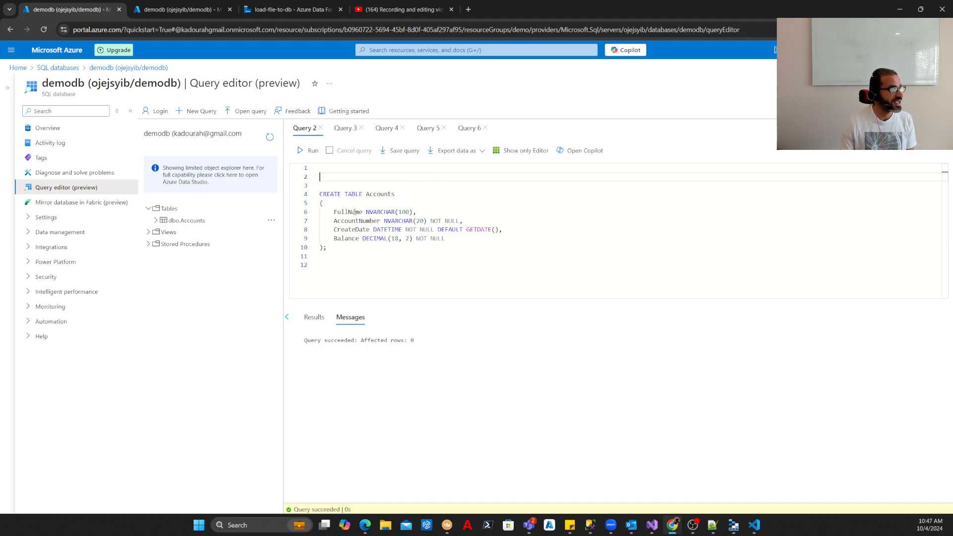
left_click_drag(334, 213, 359, 214)
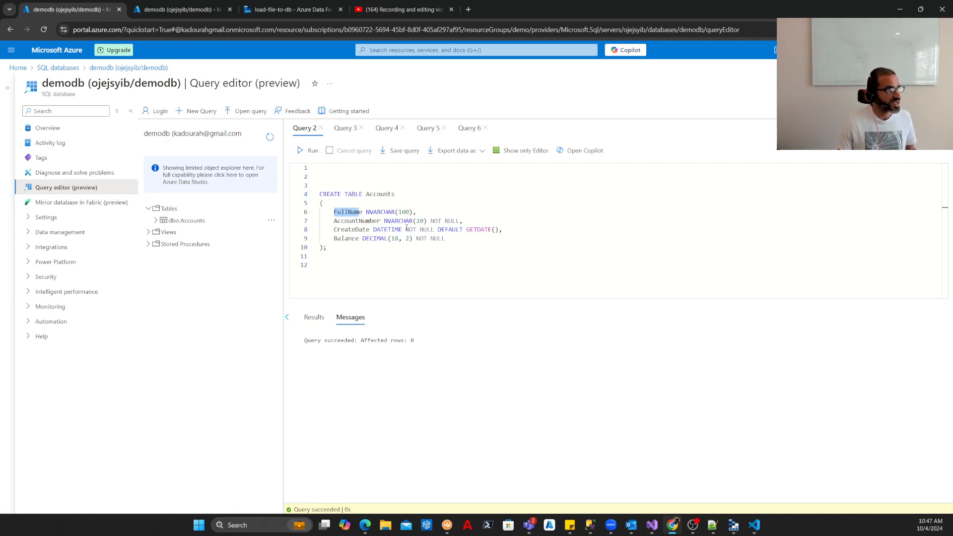
left_click(664, 202)
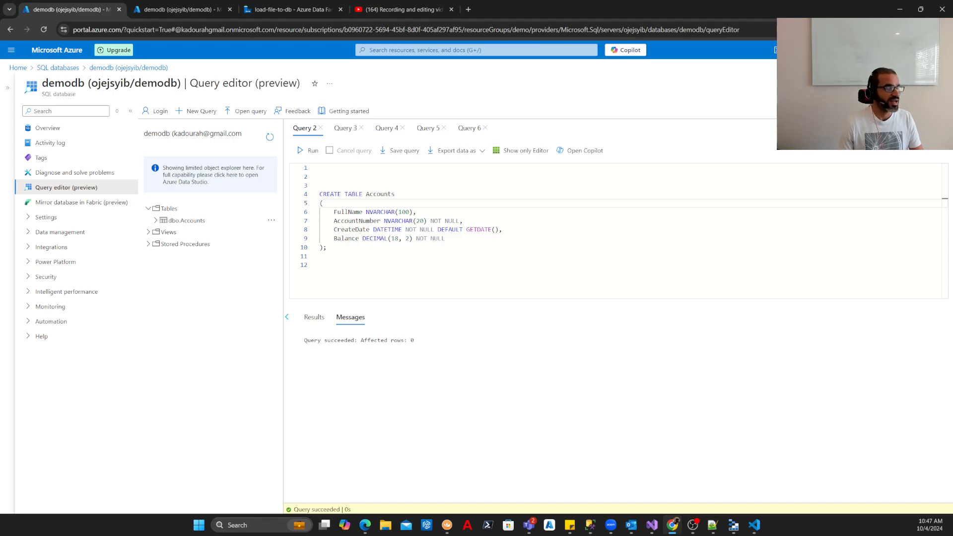
In the Azure portal, open the load-file-to-db data factory and launch Azure Data Factory Studio for it.
key("alt+Tab")
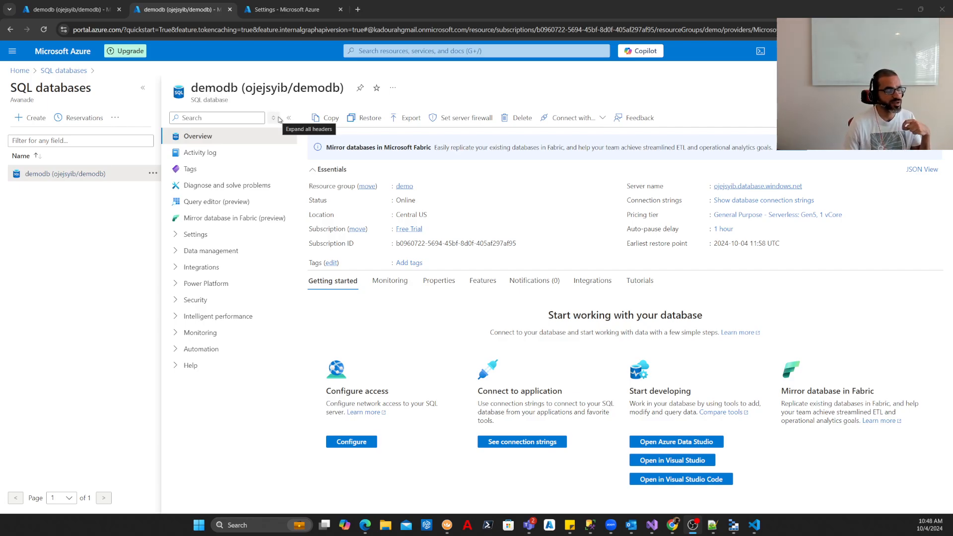
left_click(433, 51)
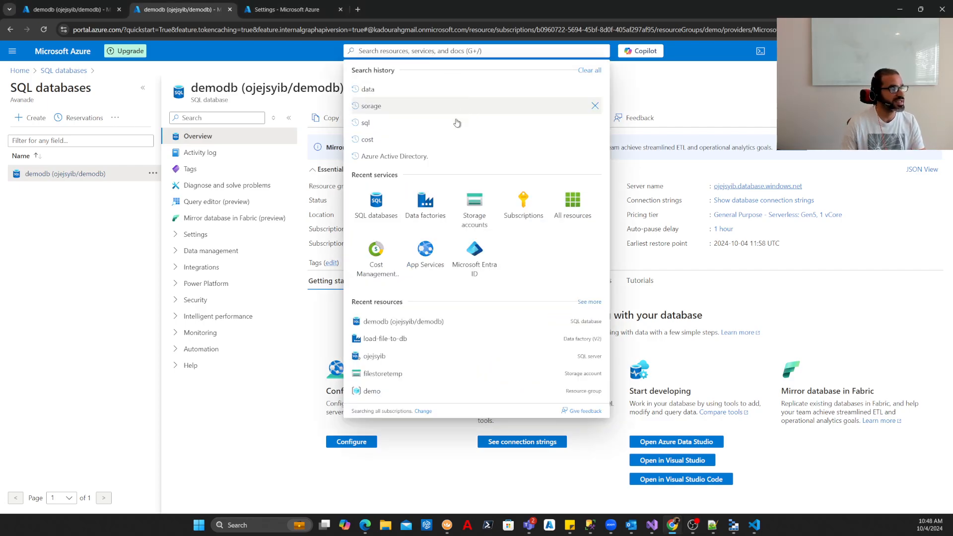
left_click(425, 200)
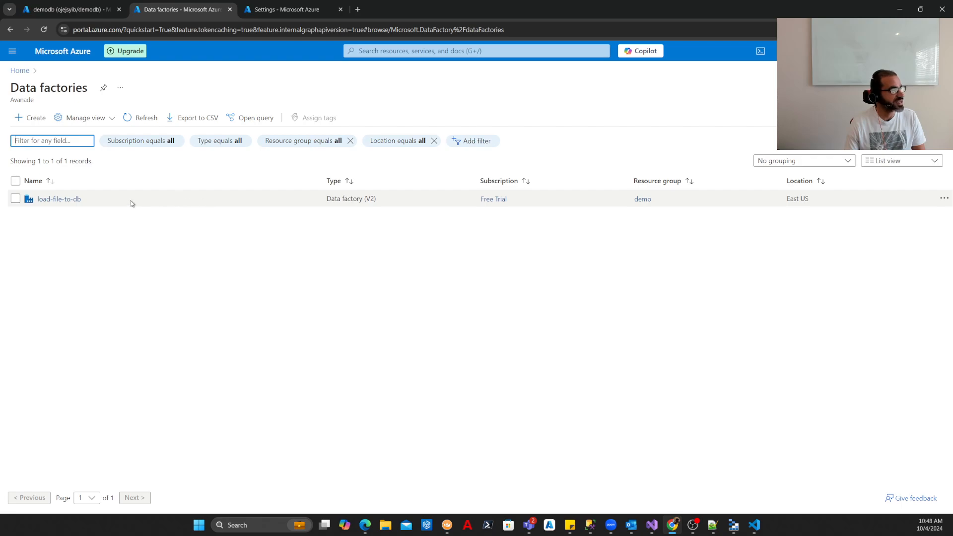
left_click(68, 201)
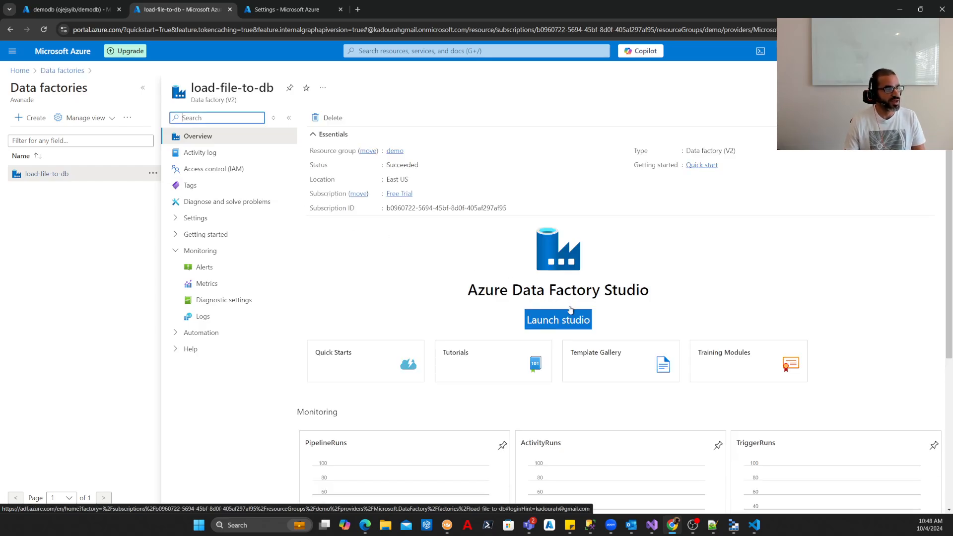
left_click(577, 319)
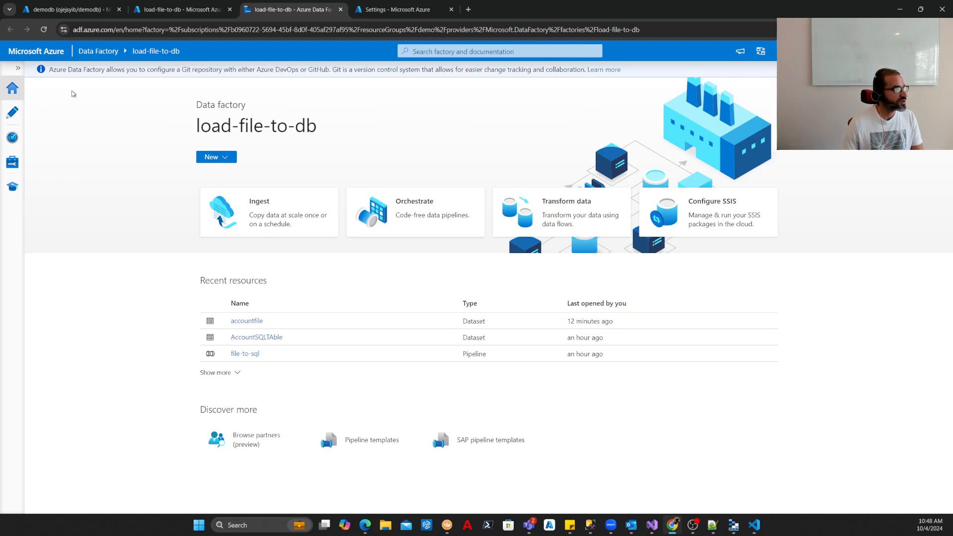
Open the factory's authoring workspace and expand the Datasets group among the factory resources.
left_click(18, 68)
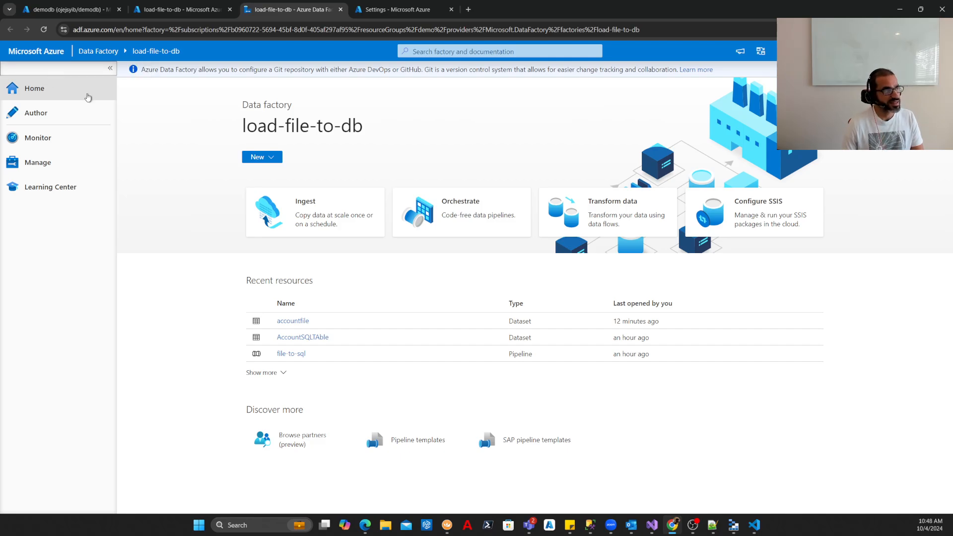
left_click(57, 118)
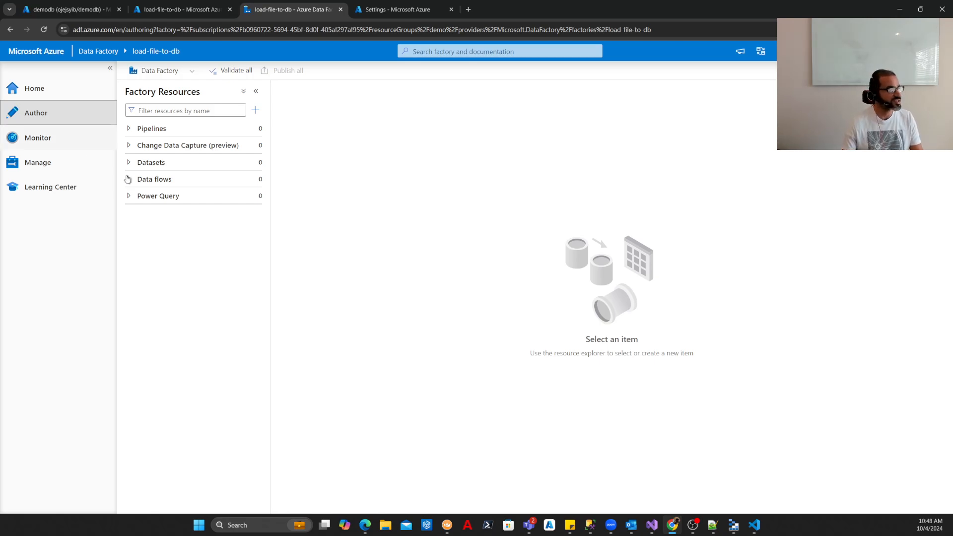
key("ctrl+plus")
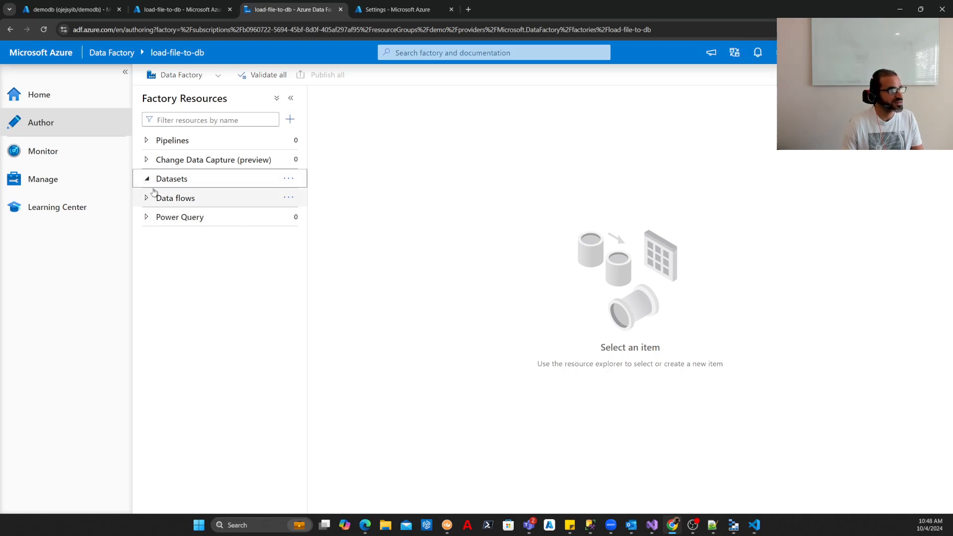
Start a new dataset that uses Azure Blob Storage as its data store and DelimitedText as its format.
left_click(289, 180)
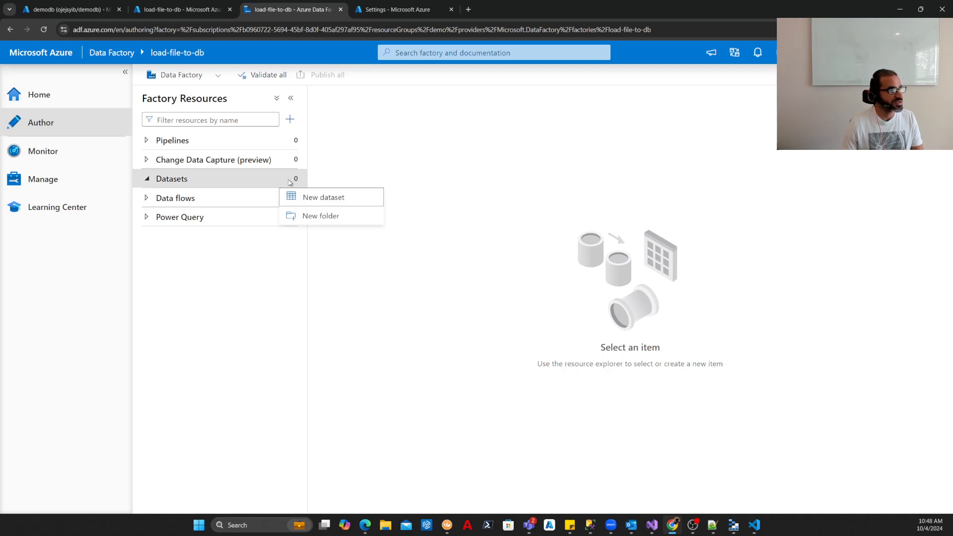
left_click(315, 199)
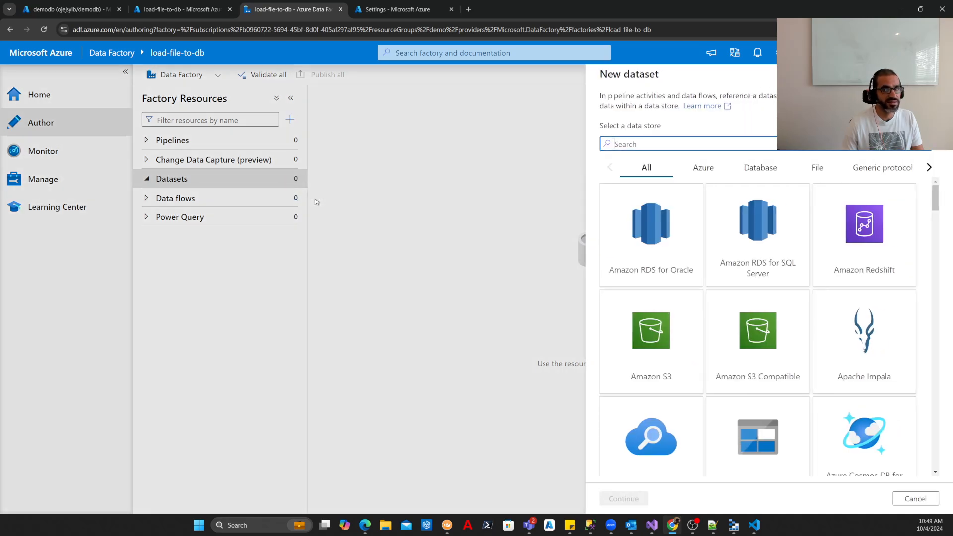
left_click_drag(766, 13, 637, 25)
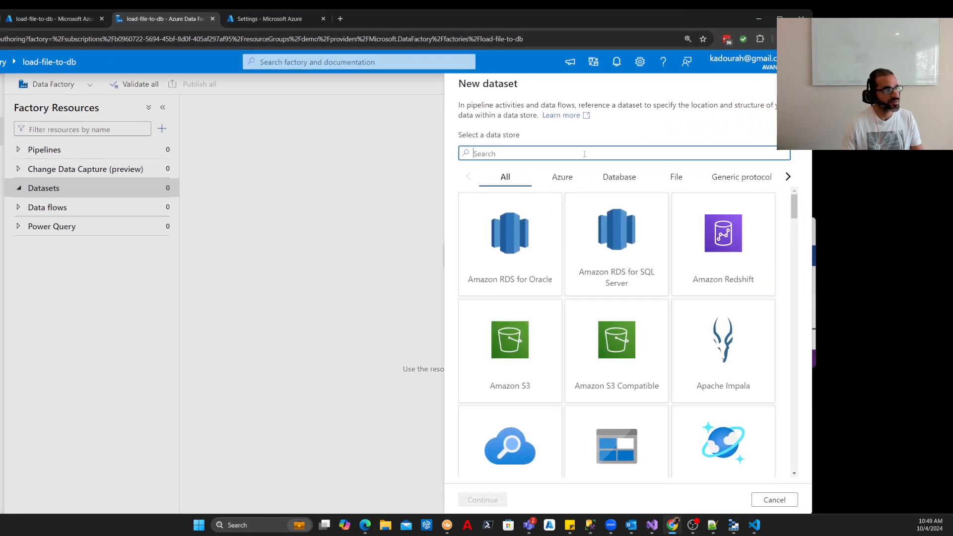
type("blo")
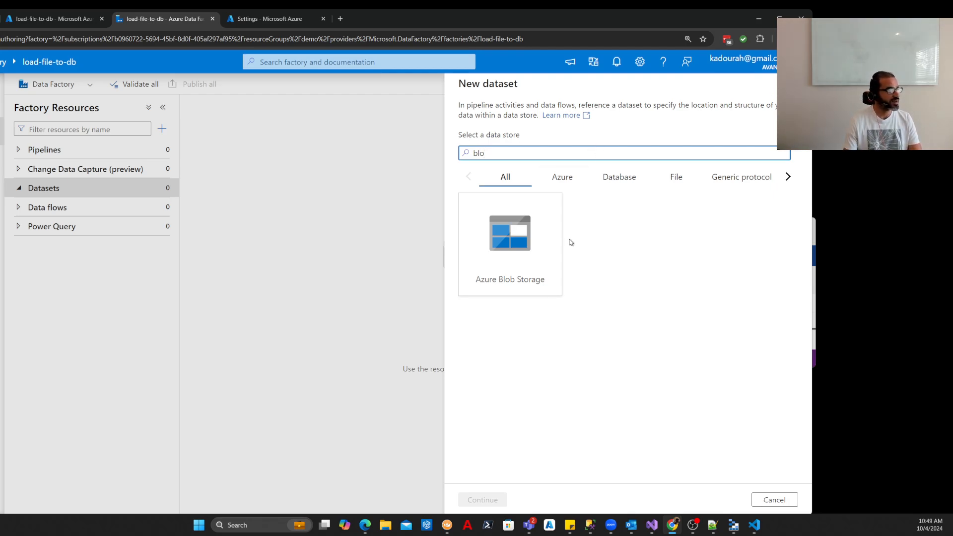
left_click(529, 241)
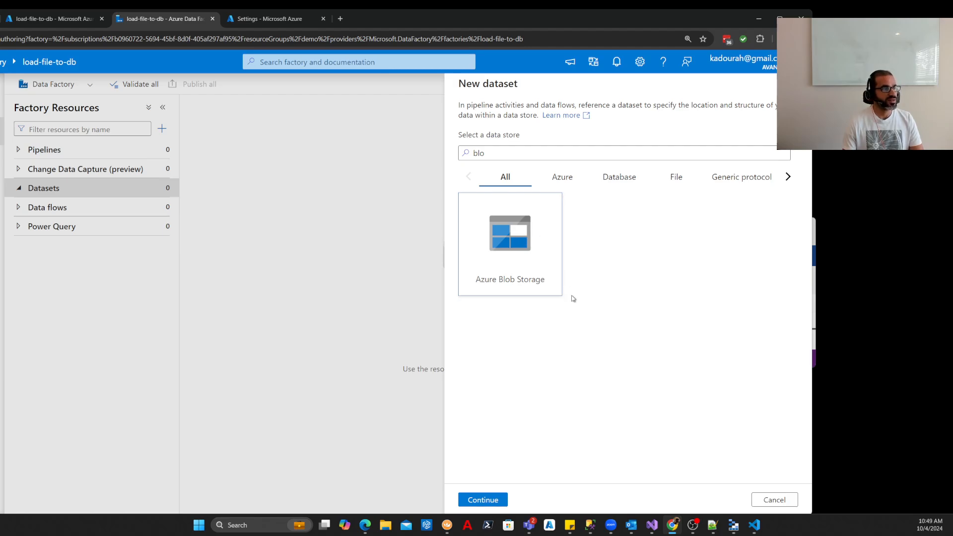
left_click(496, 500)
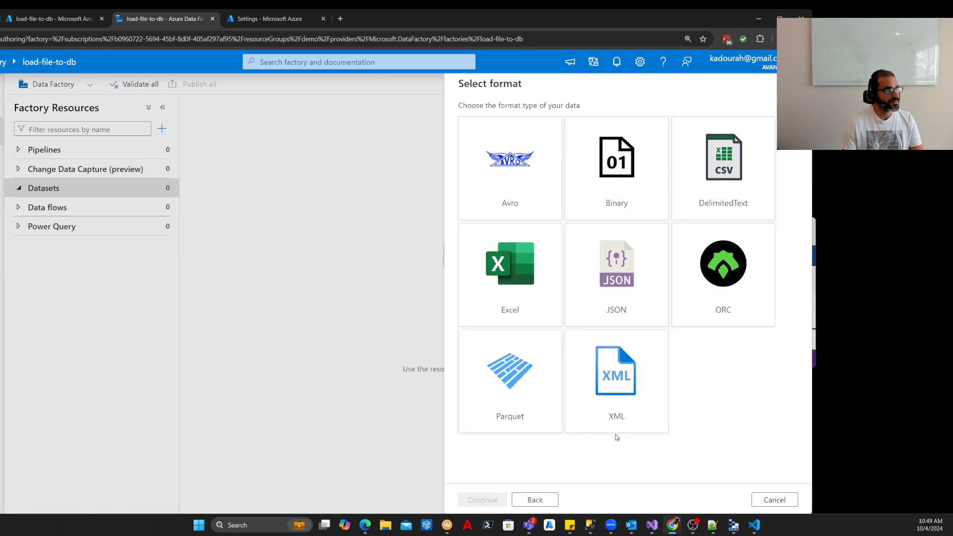
left_click(727, 195)
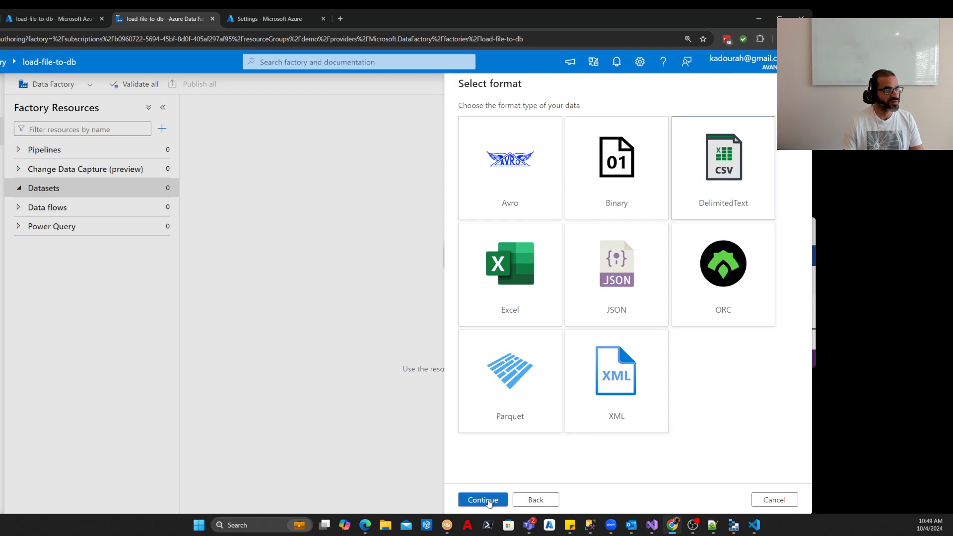
left_click(491, 499)
Name the new delimited text dataset accountfileblob.
left_click(540, 118)
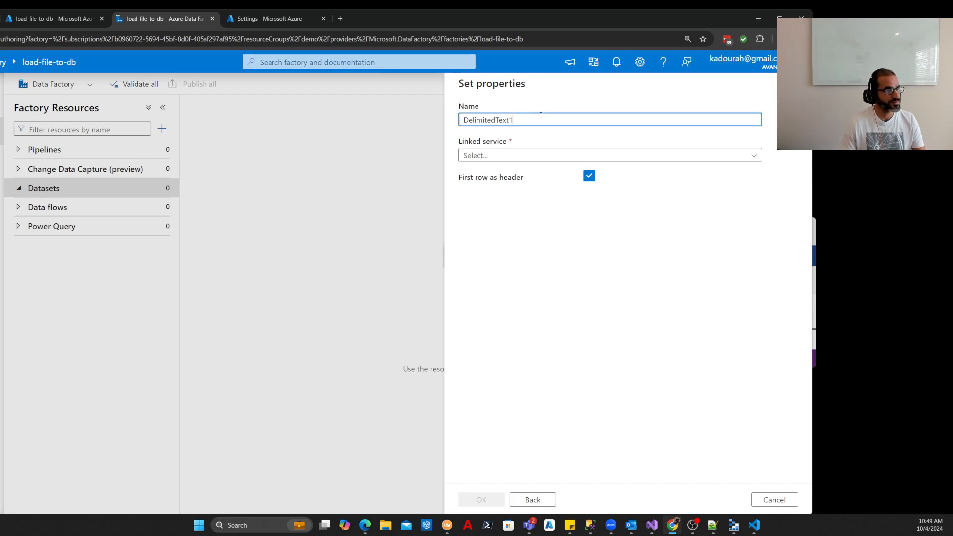
key("ctrl+a")
type("accou")
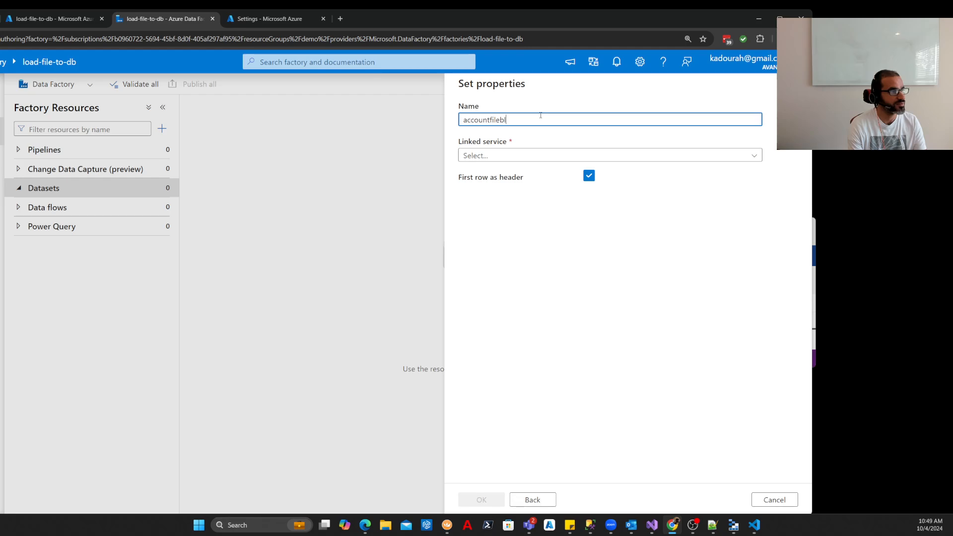
Start a new Azure Blob Storage linked service for the dataset and name it azureblobstoredemo.
left_click(538, 157)
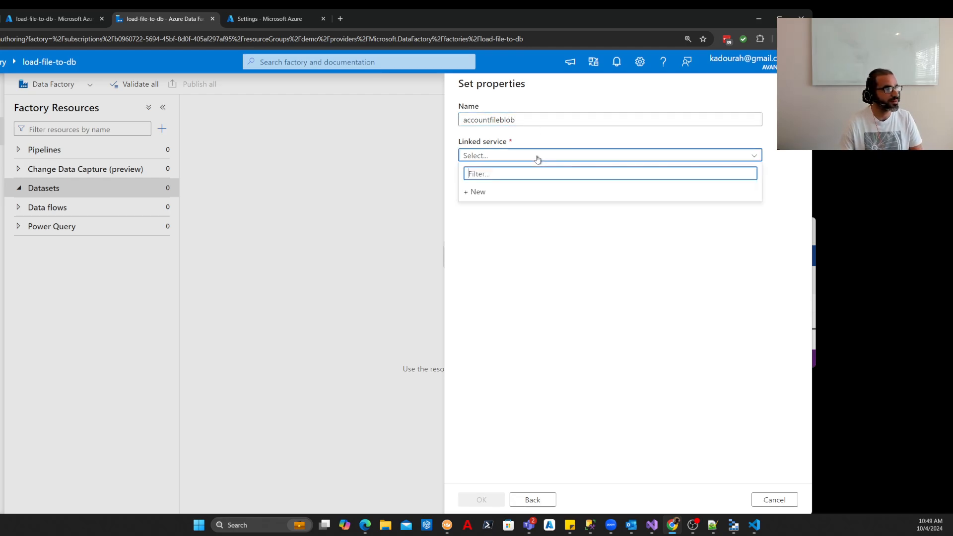
left_click(511, 193)
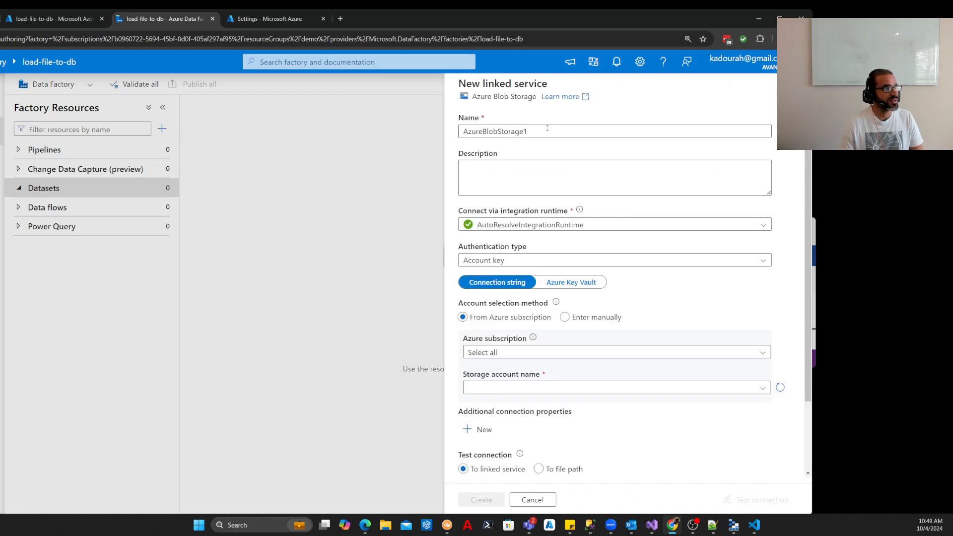
type("az")
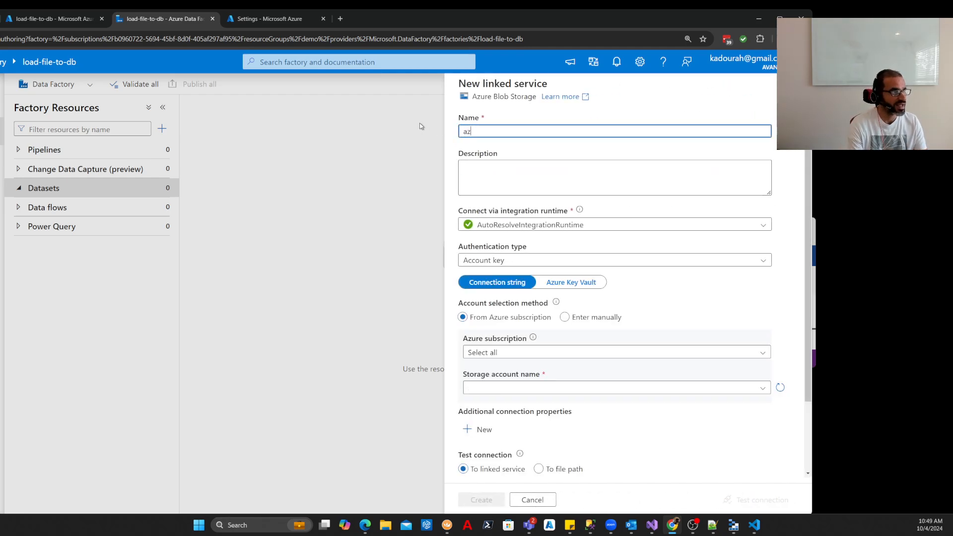
type("ureblobstore")
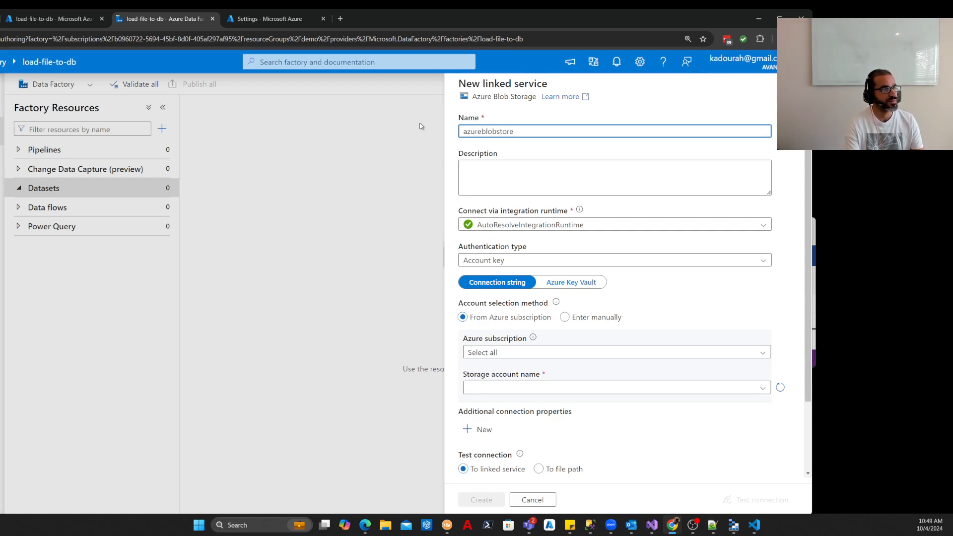
type("demo")
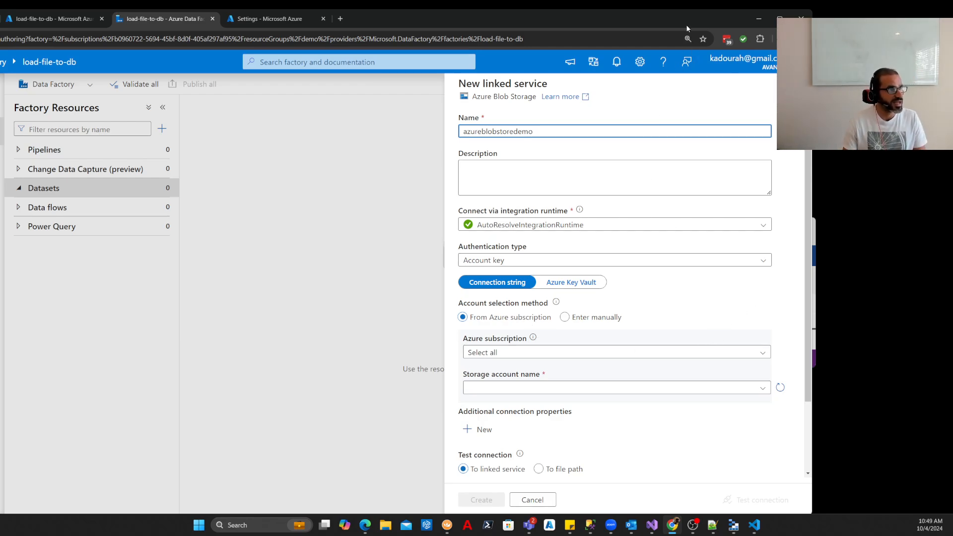
Set the linked service to the Free Trial subscription and the filestoretemp storage account, and test its connection.
left_click_drag(681, 19, 630, 21)
left_click(665, 354)
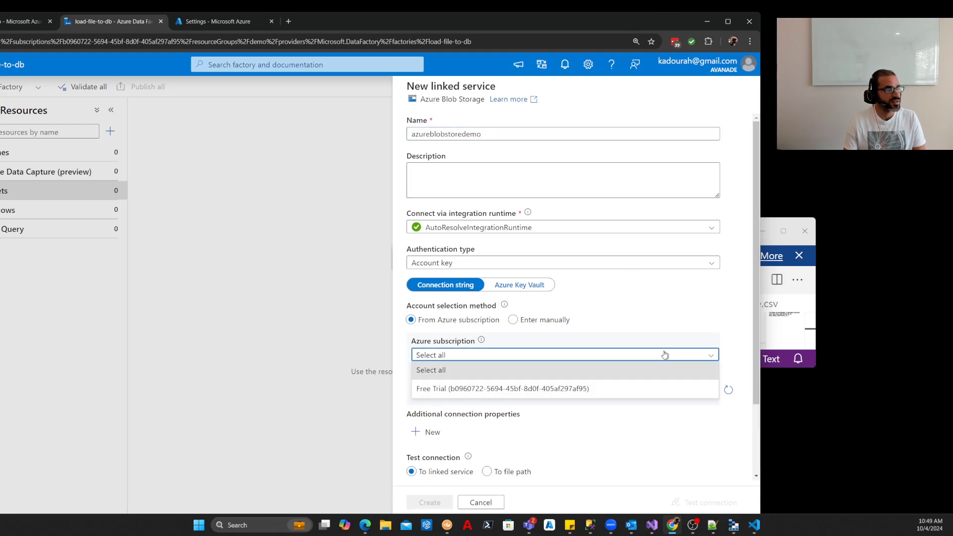
left_click(558, 390)
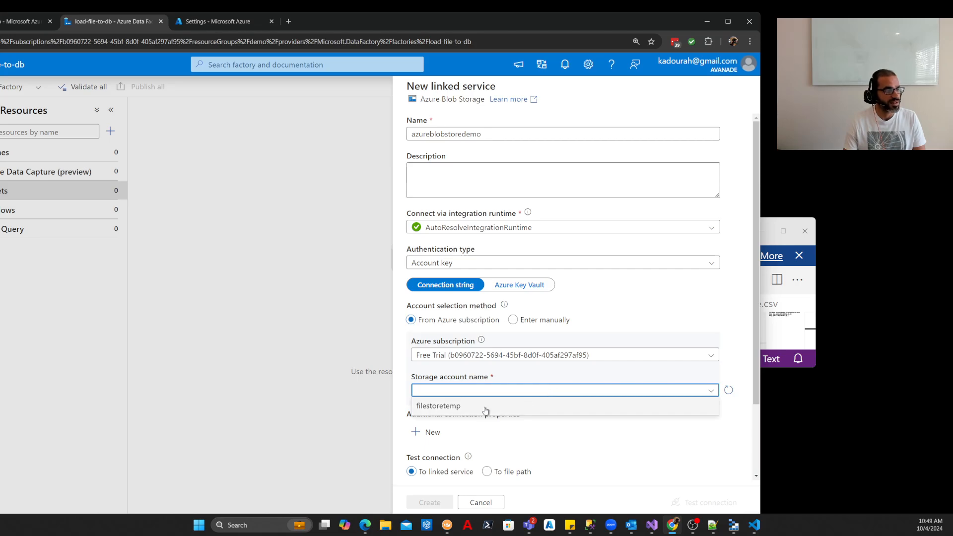
left_click(485, 410)
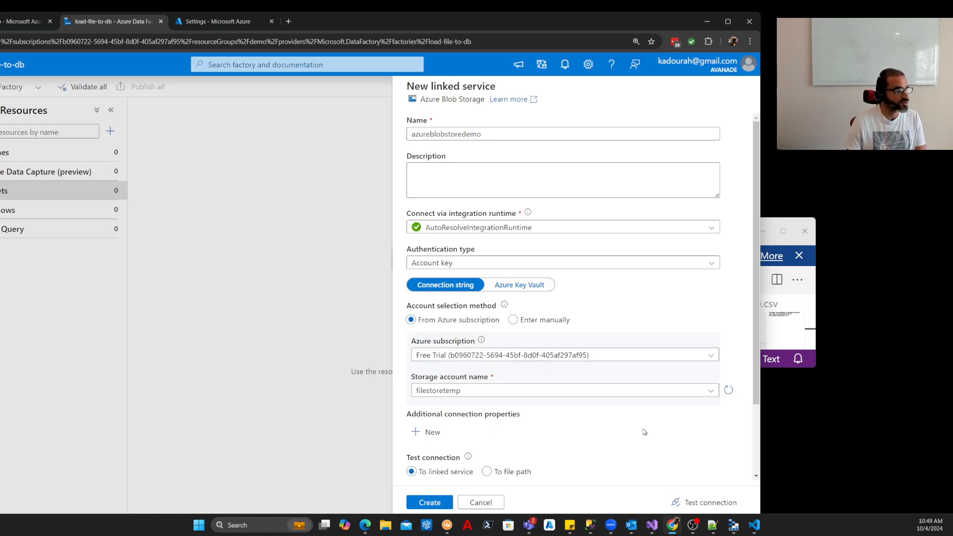
left_click(705, 503)
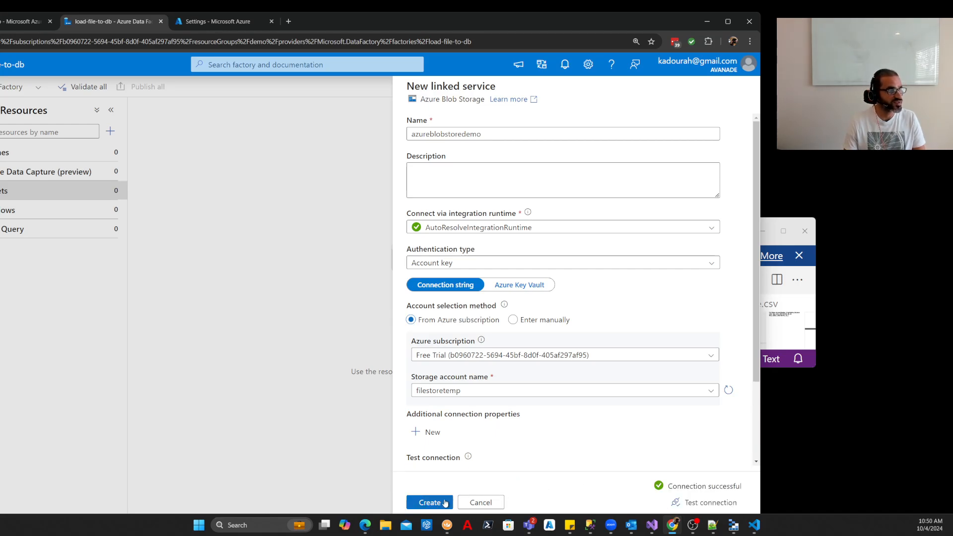
Create the Blob Storage linked service and finish the dataset with account-balance.csv from the input container as its file path.
left_click(439, 504)
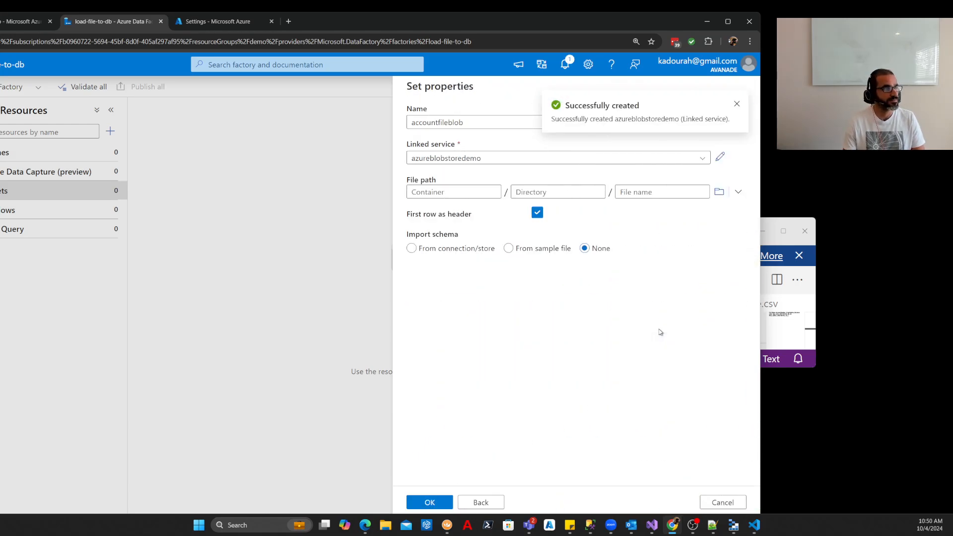
left_click(719, 193)
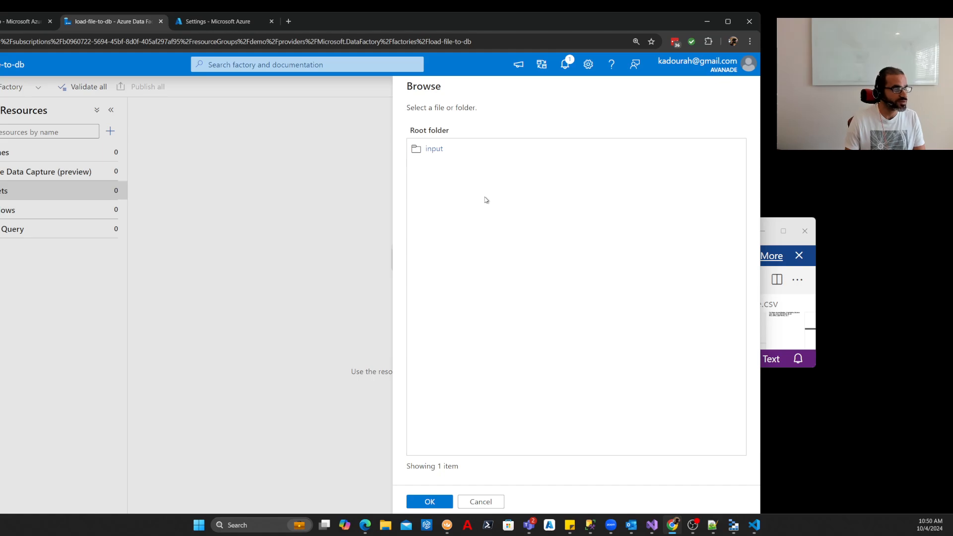
left_click(437, 150)
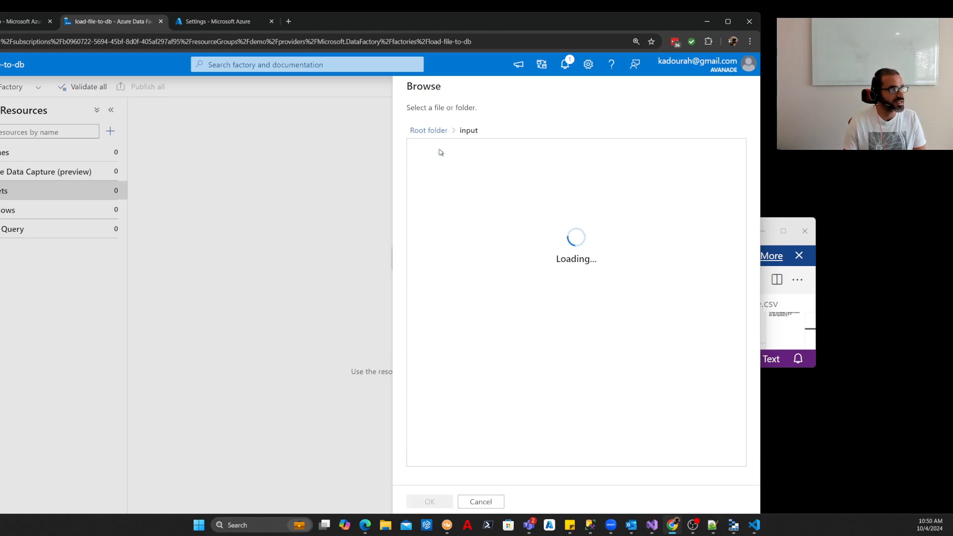
left_click(483, 155)
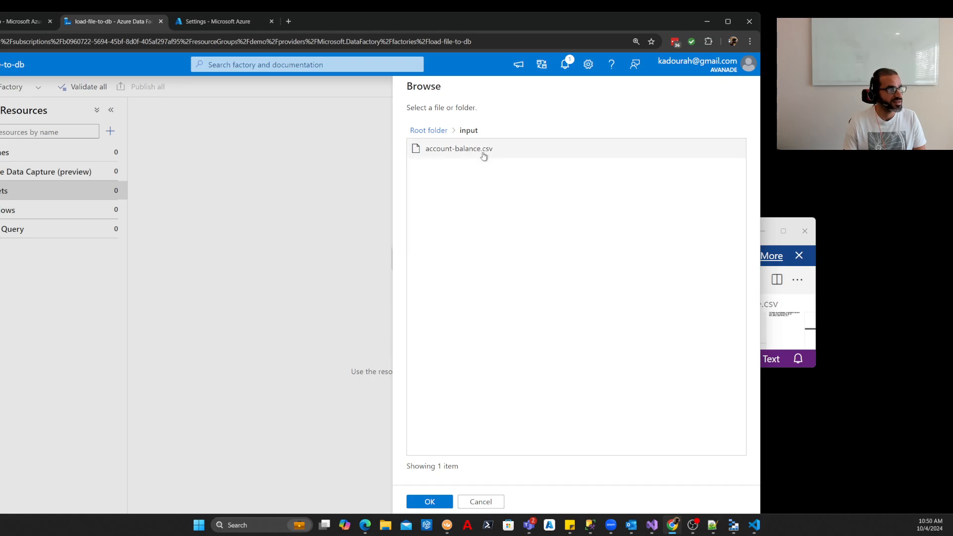
left_click(437, 503)
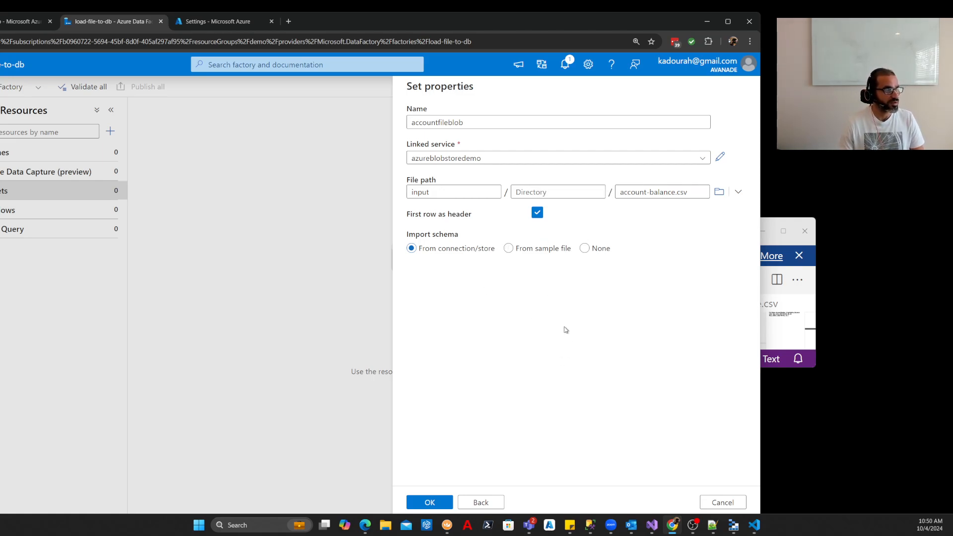
left_click(439, 502)
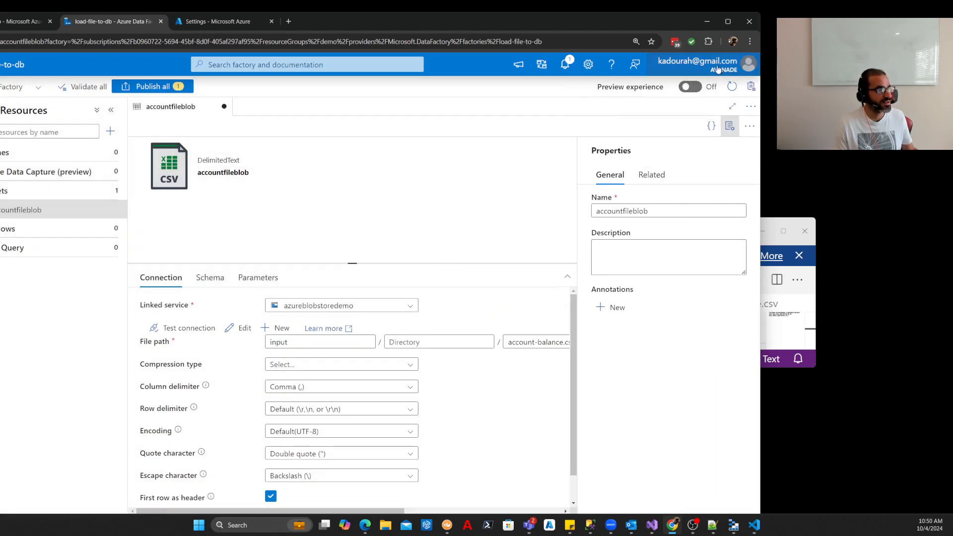
Review the column names and types in the accountfileblob dataset's schema.
left_click(727, 21)
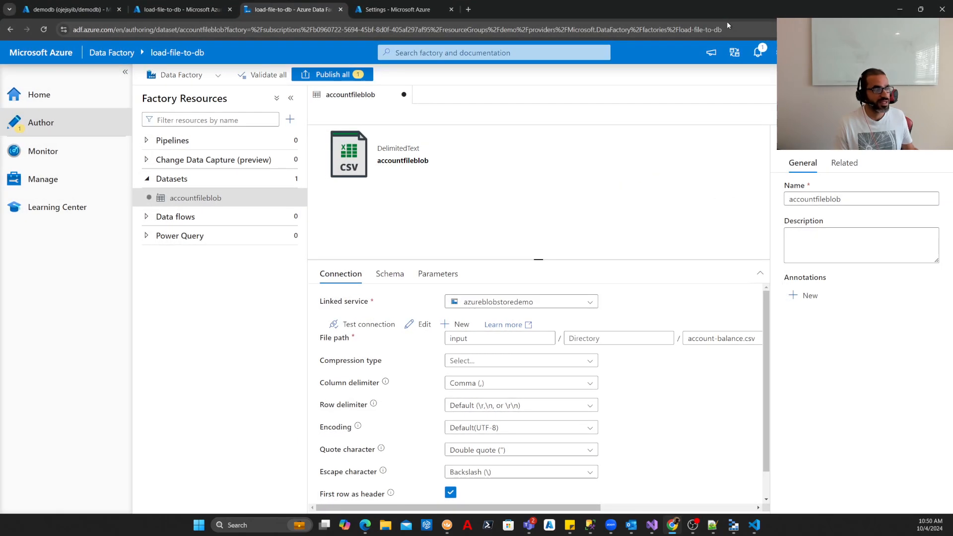
left_click(390, 278)
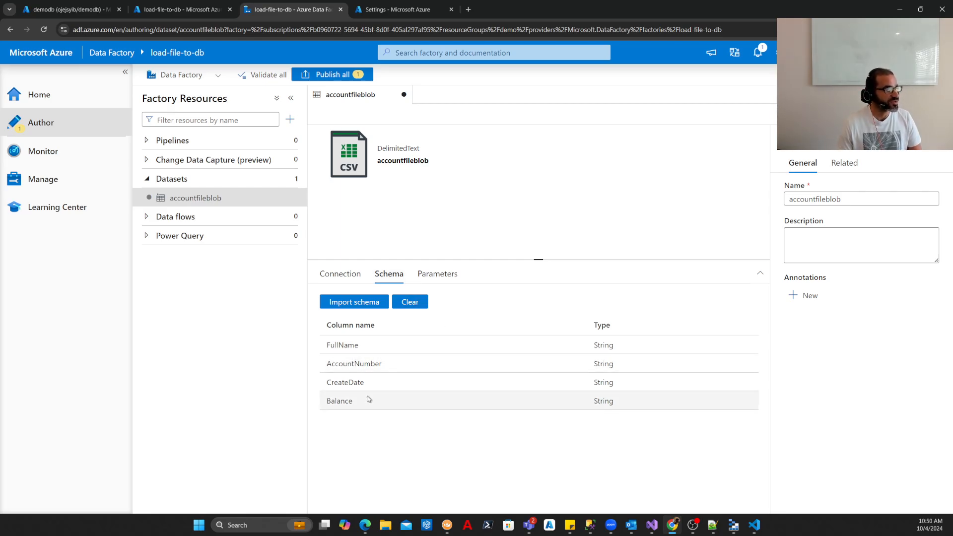
left_click(347, 274)
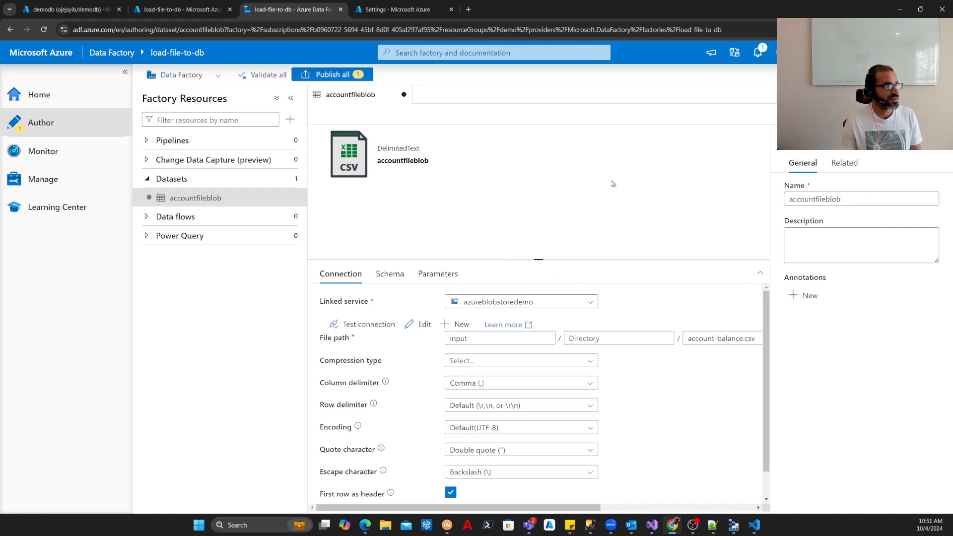
Preview the rows of account-balance.csv through the accountfileblob dataset and recheck its schema.
key("ctrl+minus")
key("ctrl+minus")
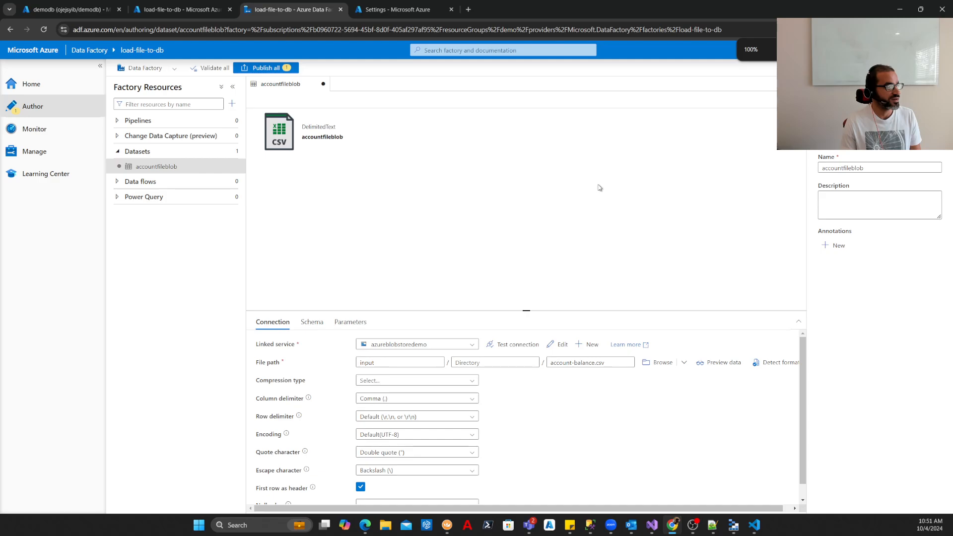
key("ctrl+plus")
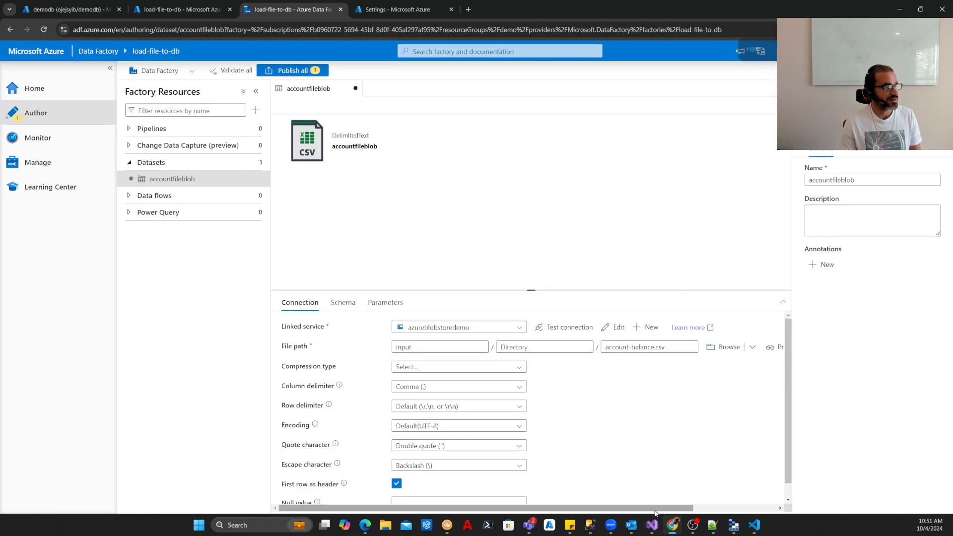
scroll(724, 482, "right", 3)
left_click(725, 345)
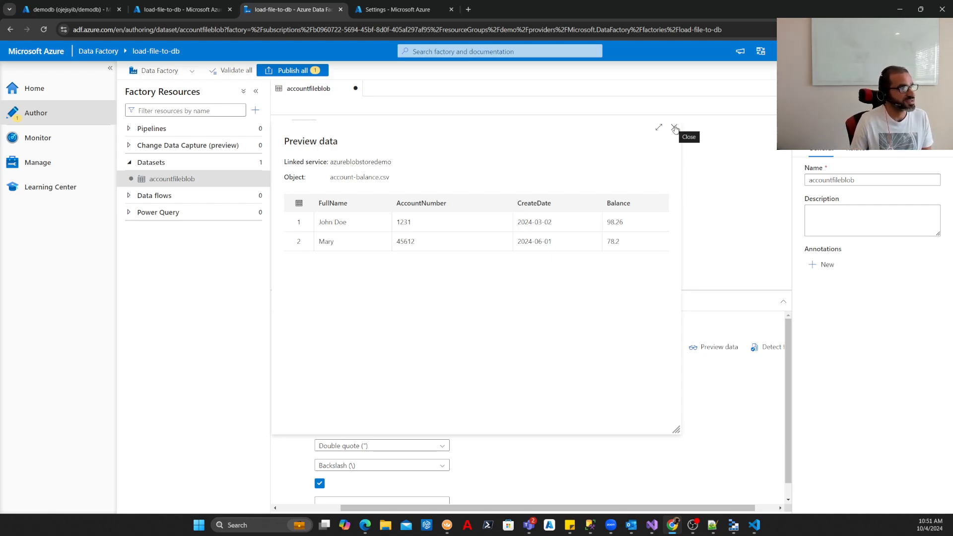
left_click(674, 128)
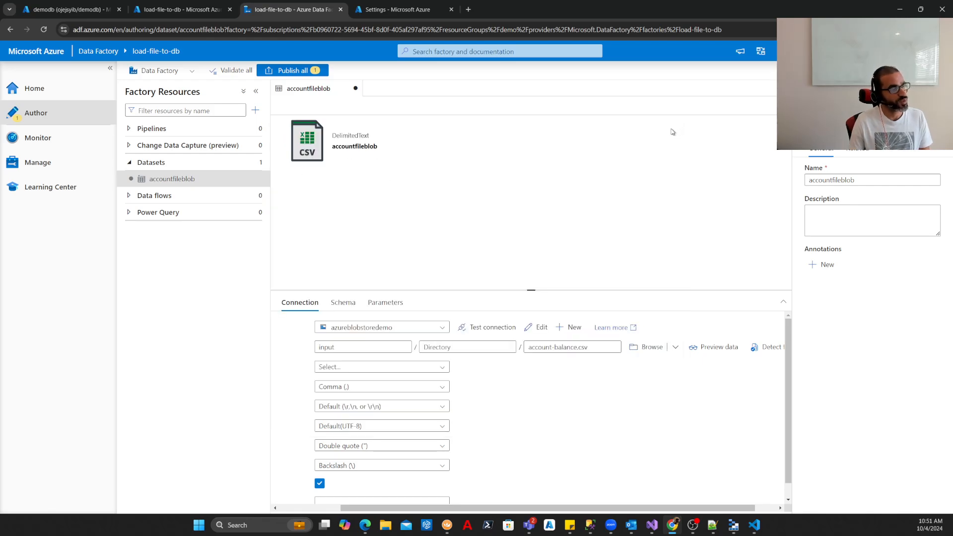
left_click(343, 302)
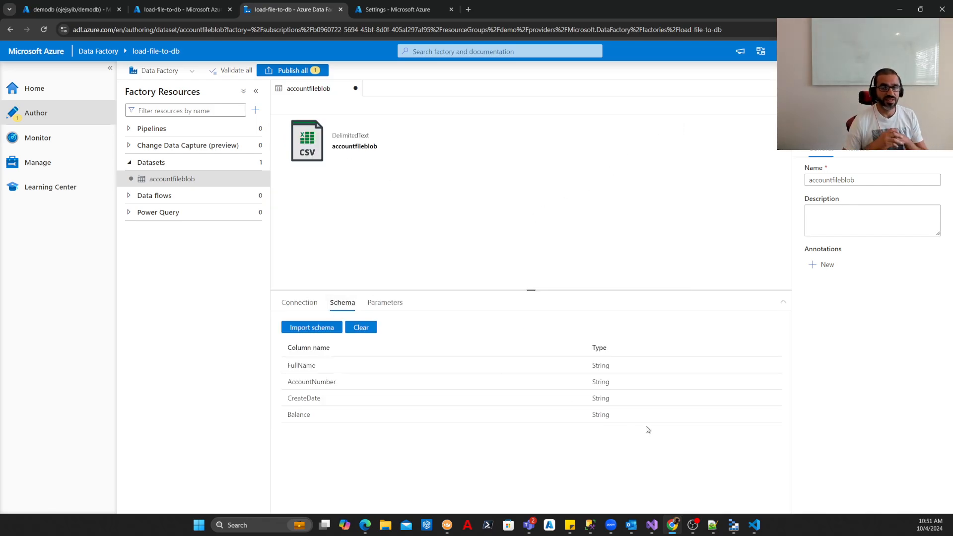
Start another new dataset that uses Azure SQL Database as its data store.
key("ctrl+plus")
key("ctrl+plus")
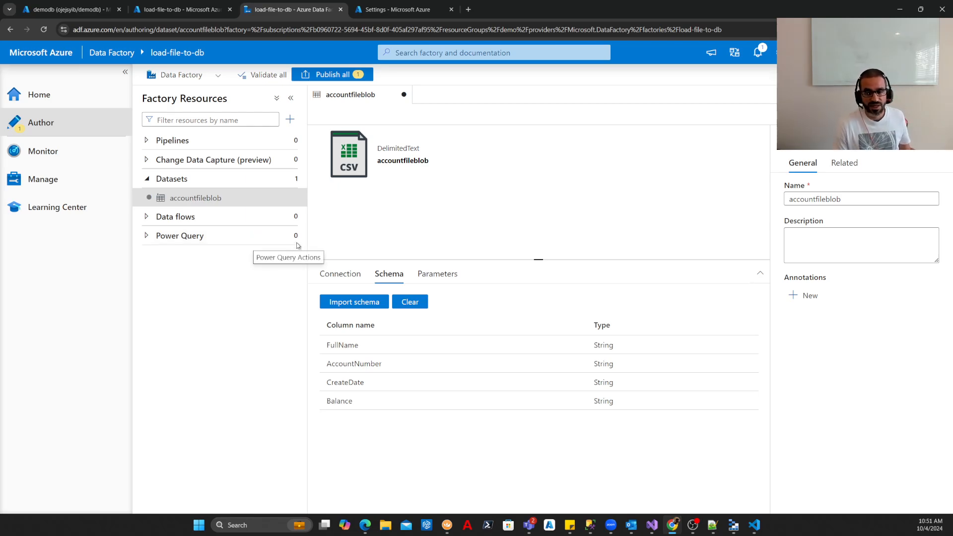
left_click(293, 181)
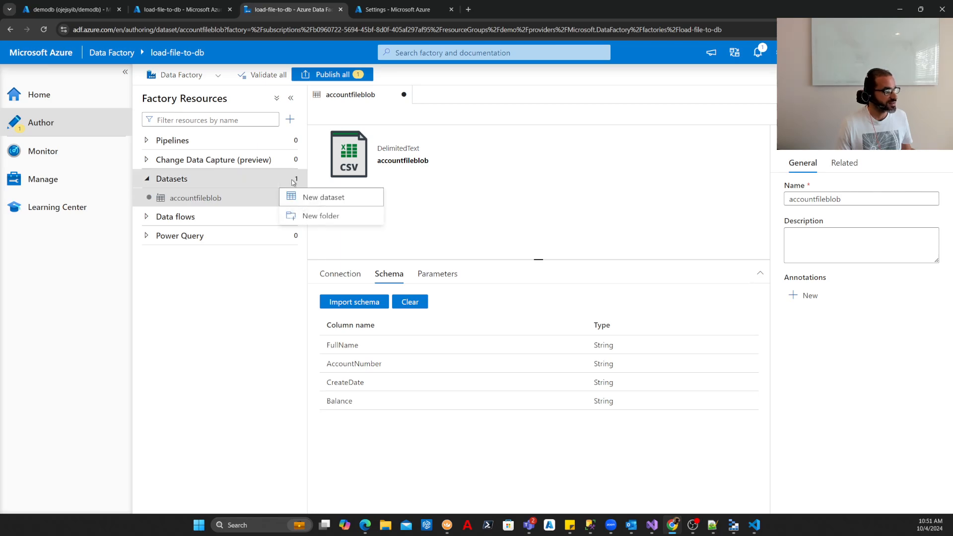
left_click(308, 197)
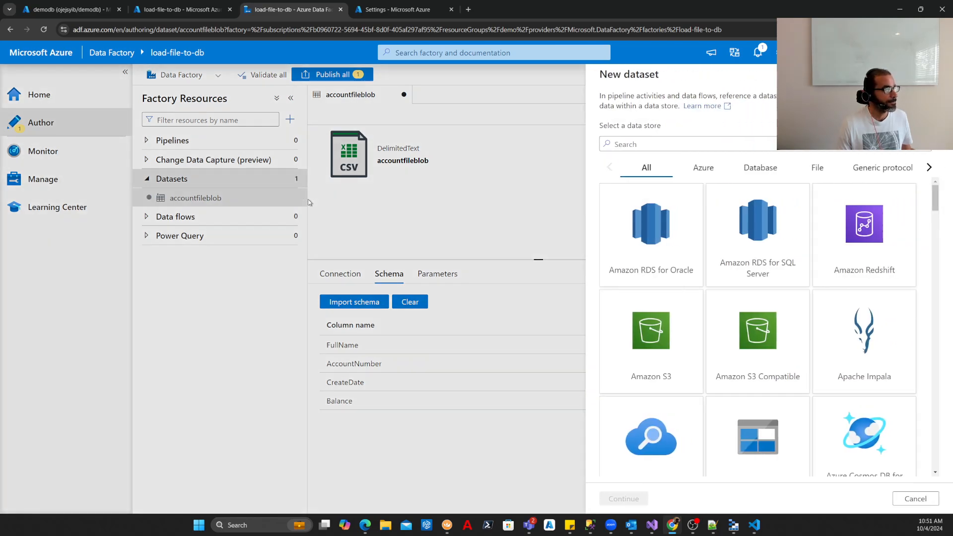
left_click(696, 170)
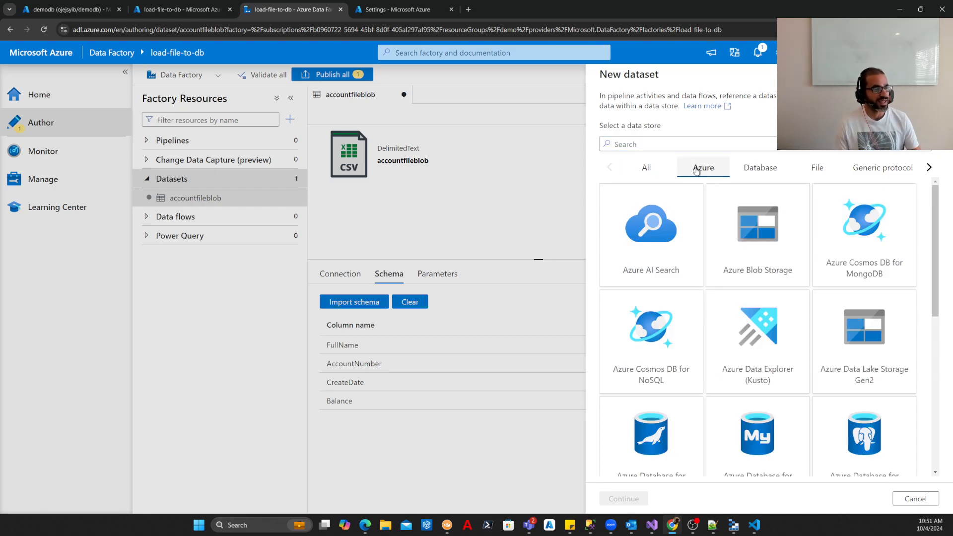
left_click(697, 140)
type("sql")
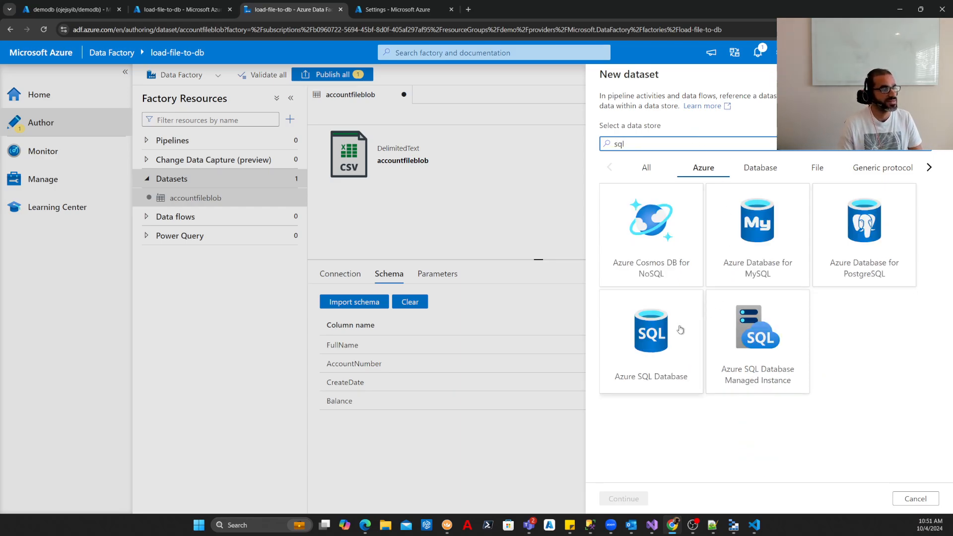
left_click(663, 343)
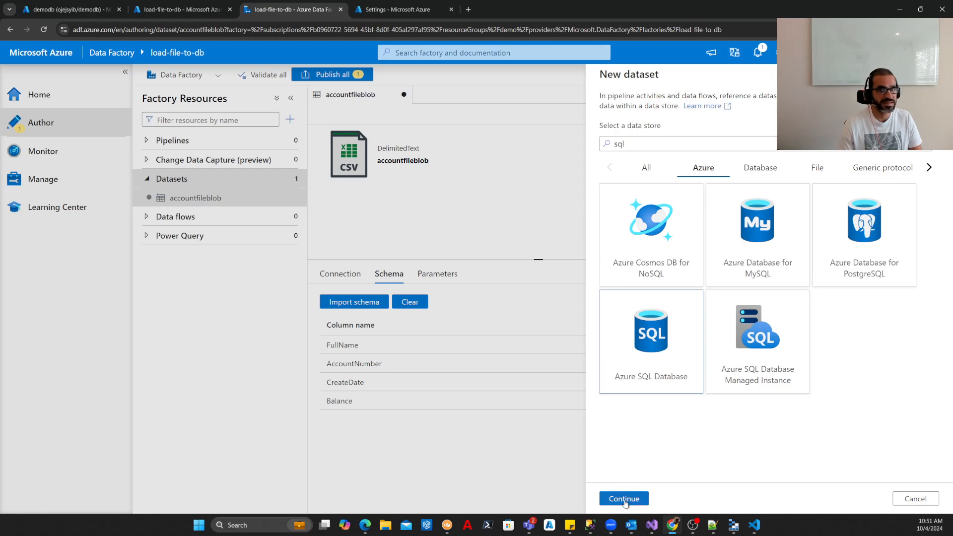
left_click_drag(656, 7, 542, 51)
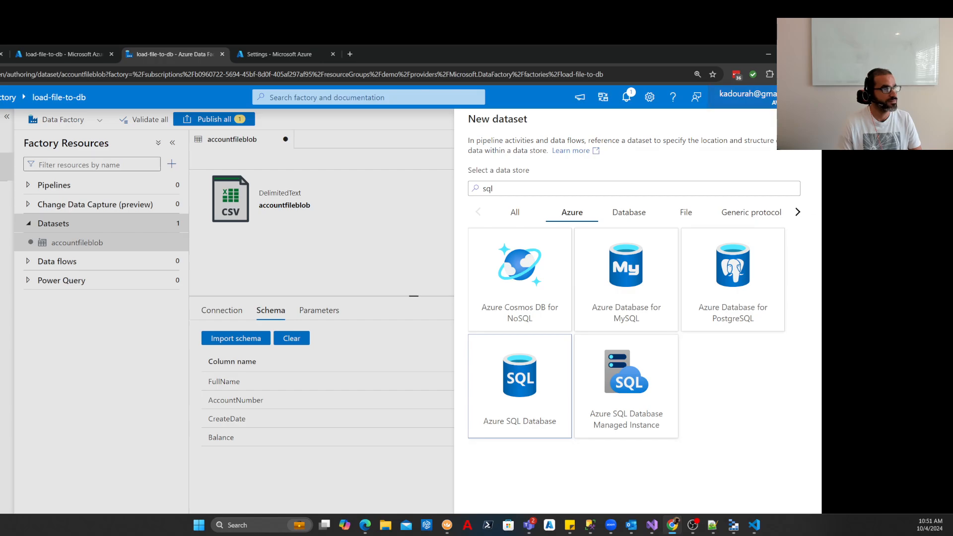
left_click(789, 54)
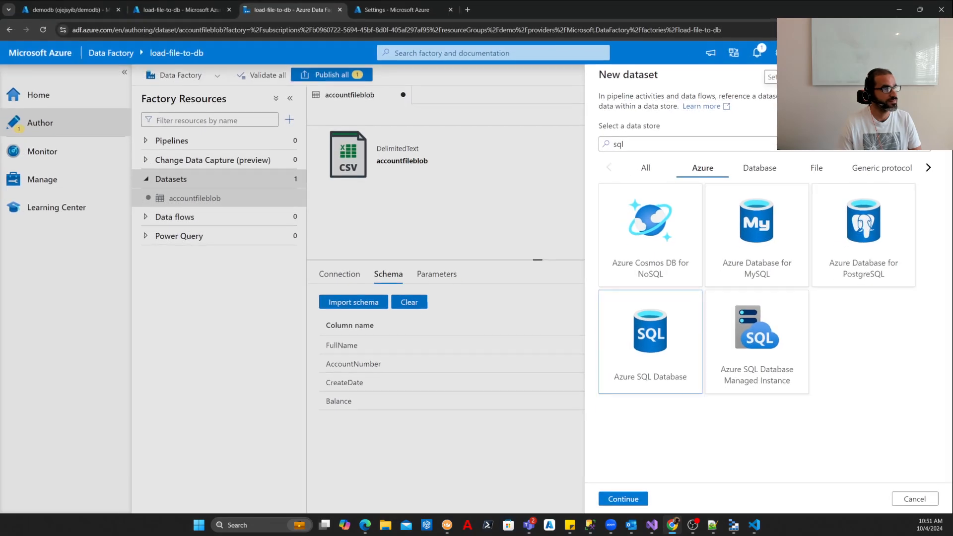
left_click(635, 499)
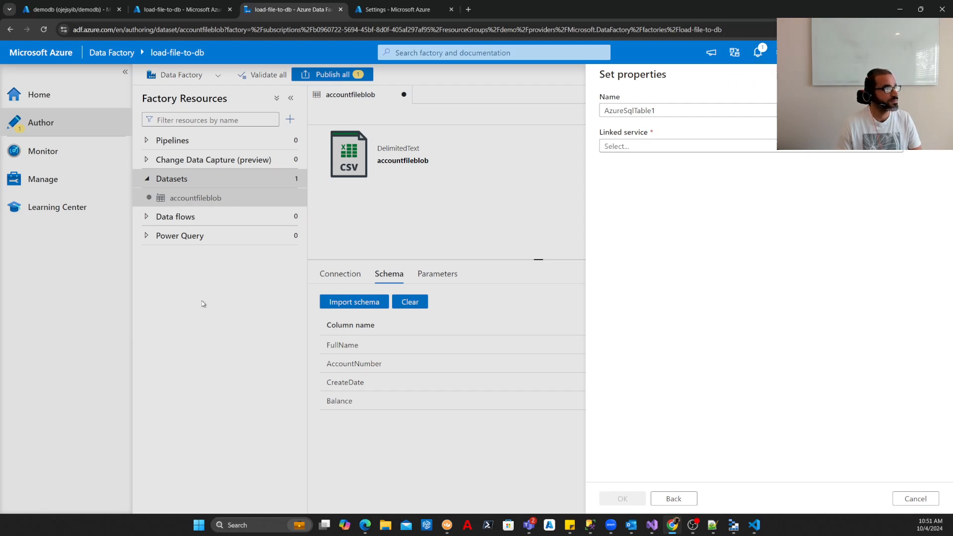
Name the new Azure SQL dataset azuresqldbdemo.
key("ctrl+minus")
double_click(621, 12)
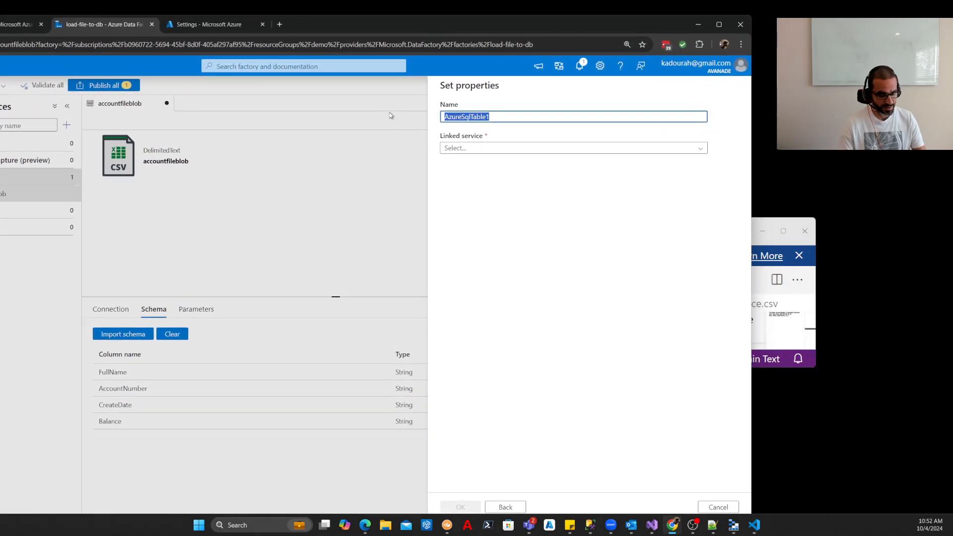
type("azuresql")
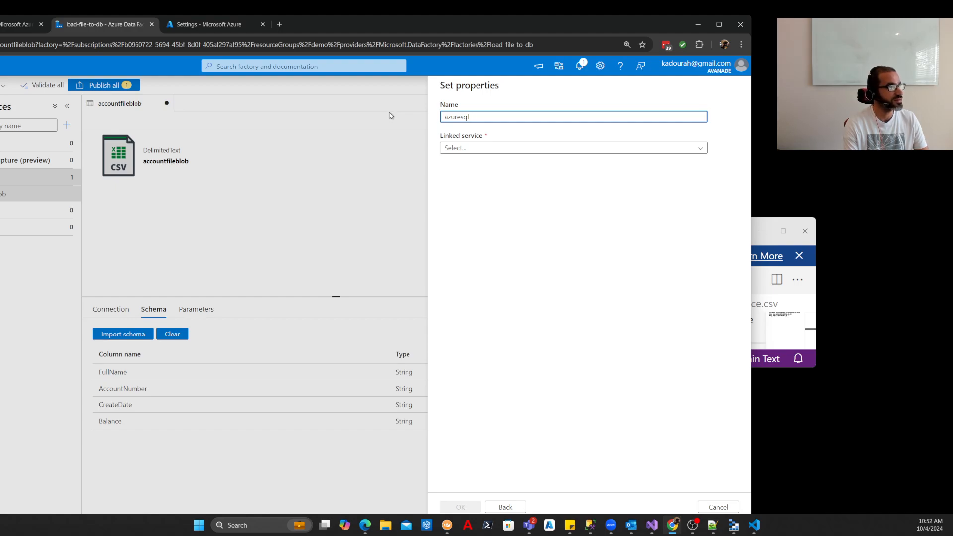
type("dbdemo")
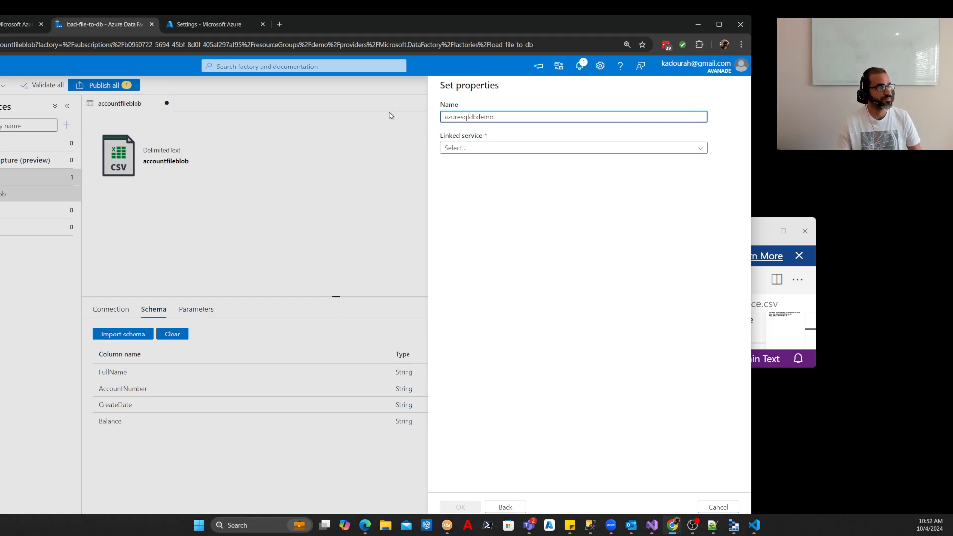
Start a new Azure SQL Database linked service for the dataset and name it azuresqldbdemo.
left_click(563, 149)
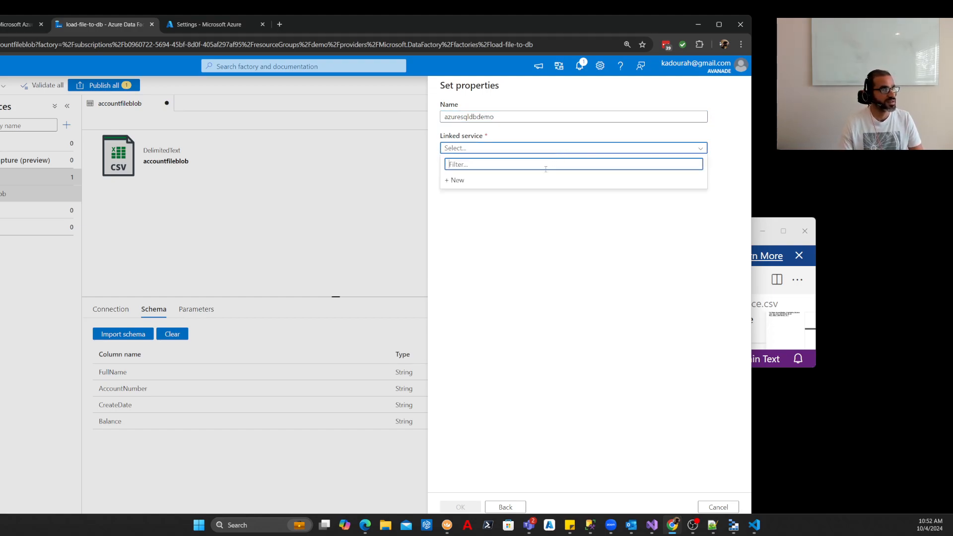
left_click(517, 180)
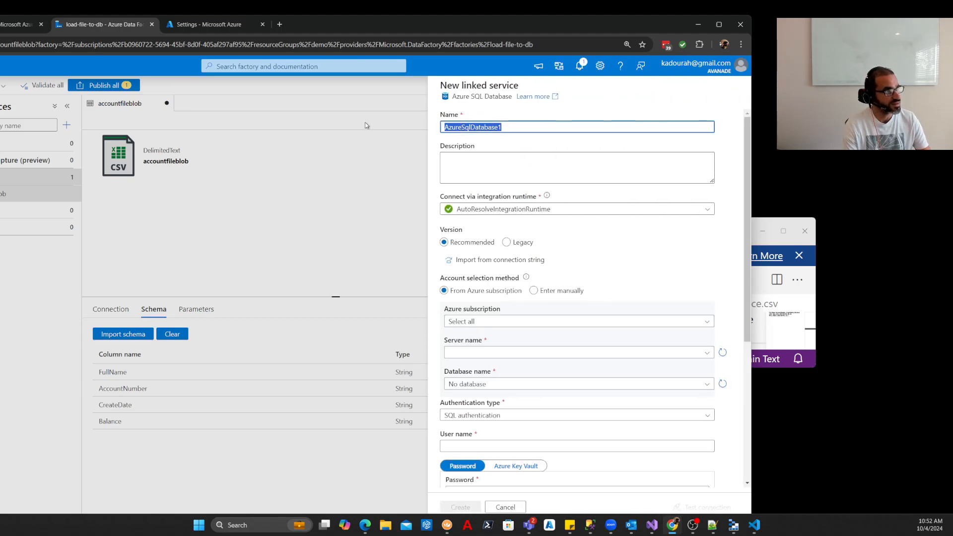
type("azure")
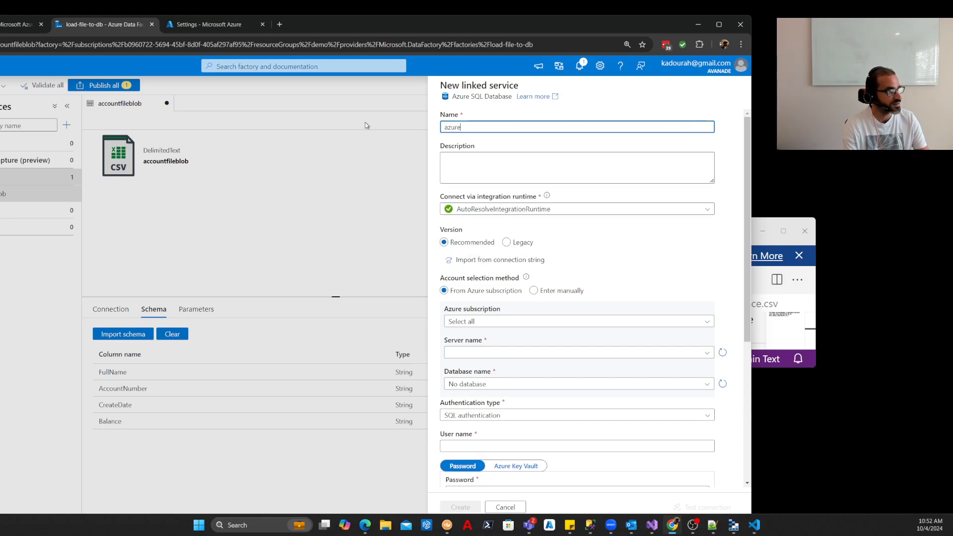
type("sqldbdemo")
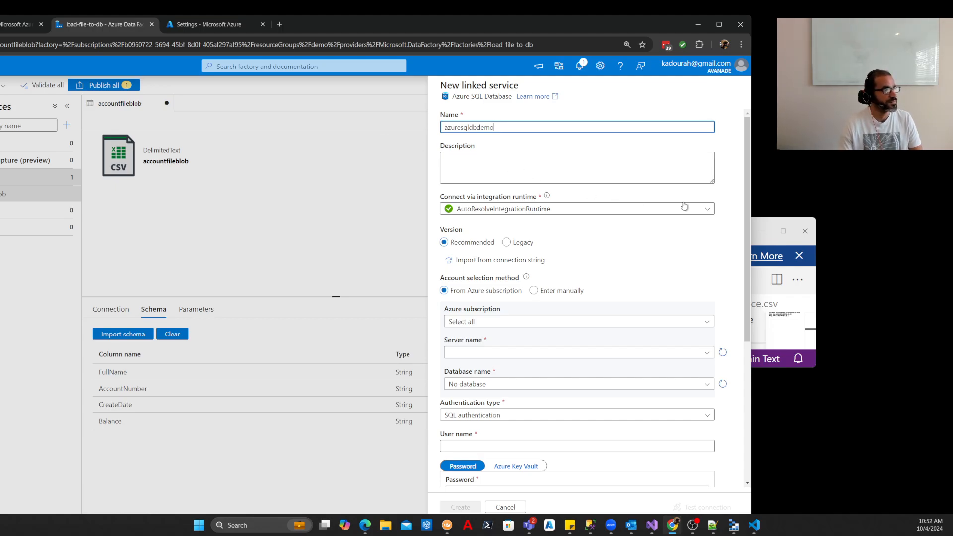
Set the linked service to the Free Trial subscription, the ojejsyib server and the demodb database.
left_click(614, 322)
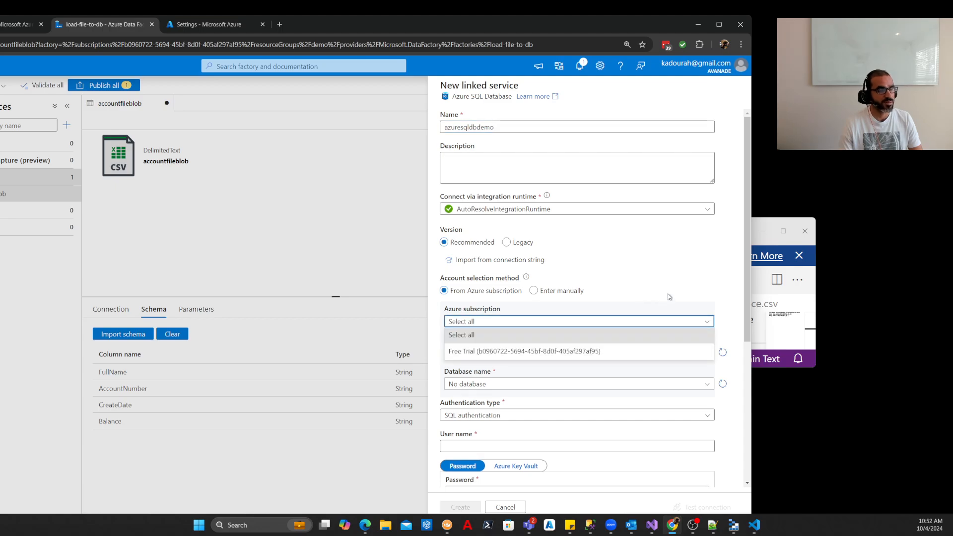
left_click(562, 353)
left_click(562, 354)
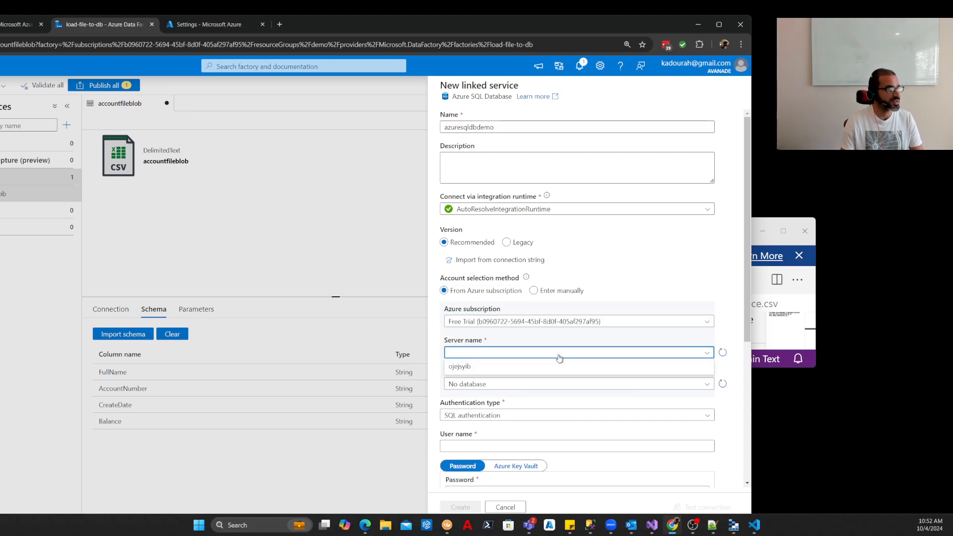
left_click(516, 368)
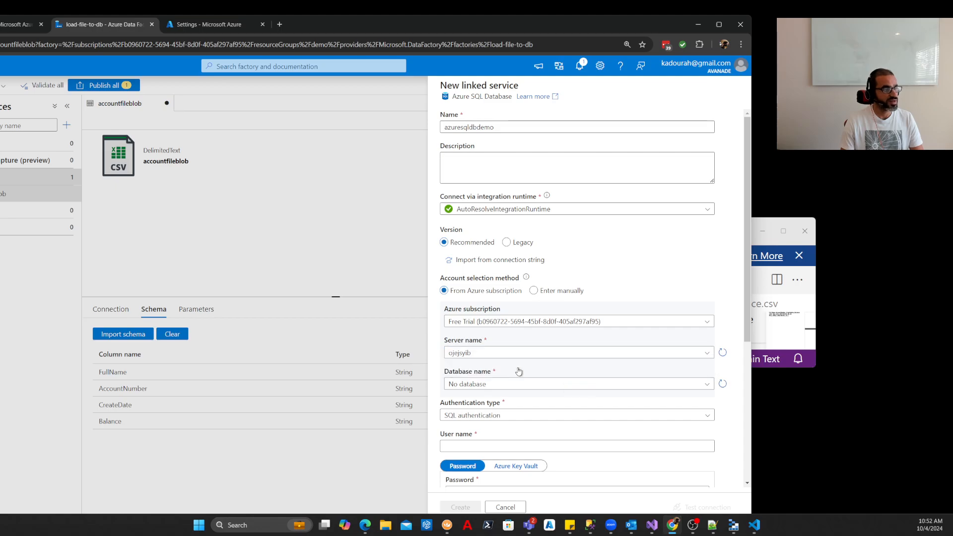
left_click(536, 385)
left_click(520, 400)
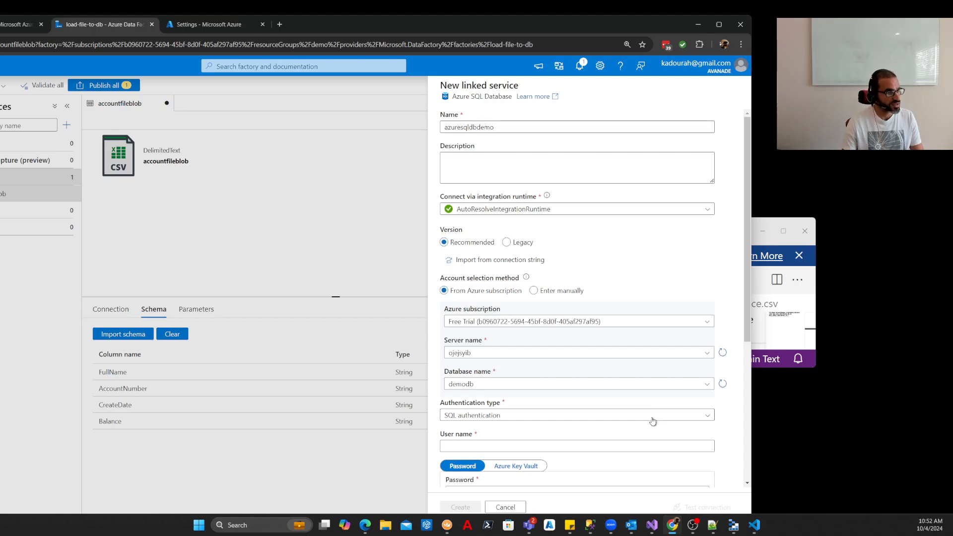
Set the linked service's authentication type to System-assigned managed identity and test the connection.
left_click(611, 418)
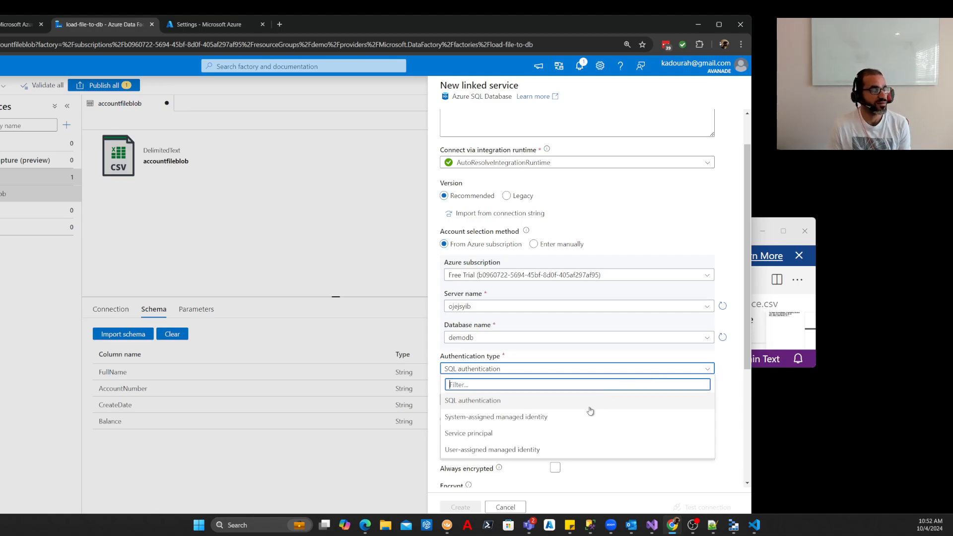
left_click(551, 417)
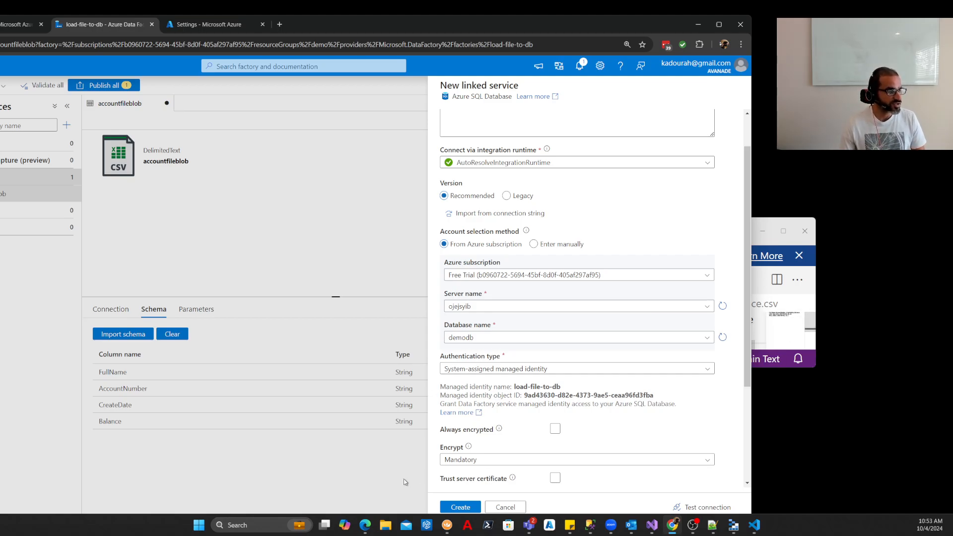
left_click(696, 507)
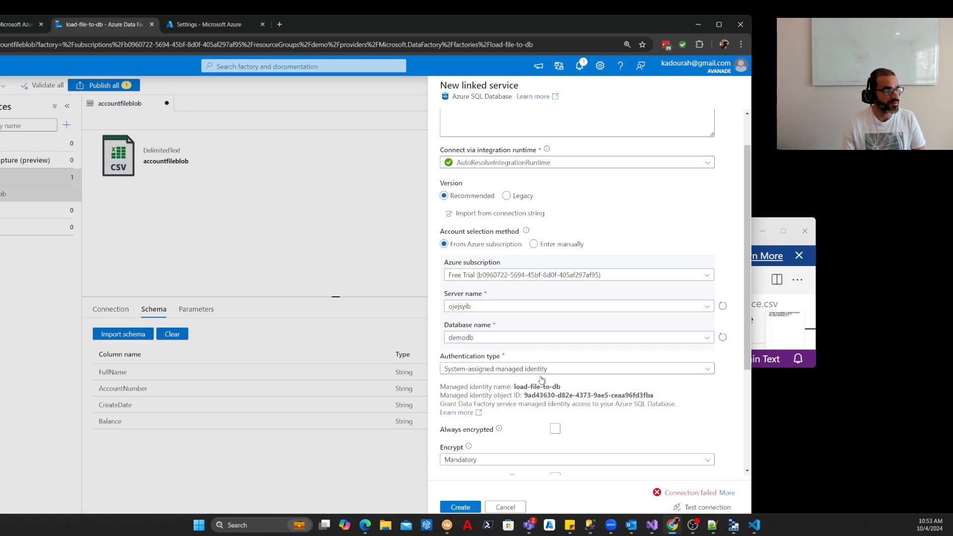
Copy the managed identity name and run CREATE USER [load-file-to-db] FROM EXTERNAL PROVIDER; alone in demodb's query editor in the Azure portal.
mouse_move(548, 388)
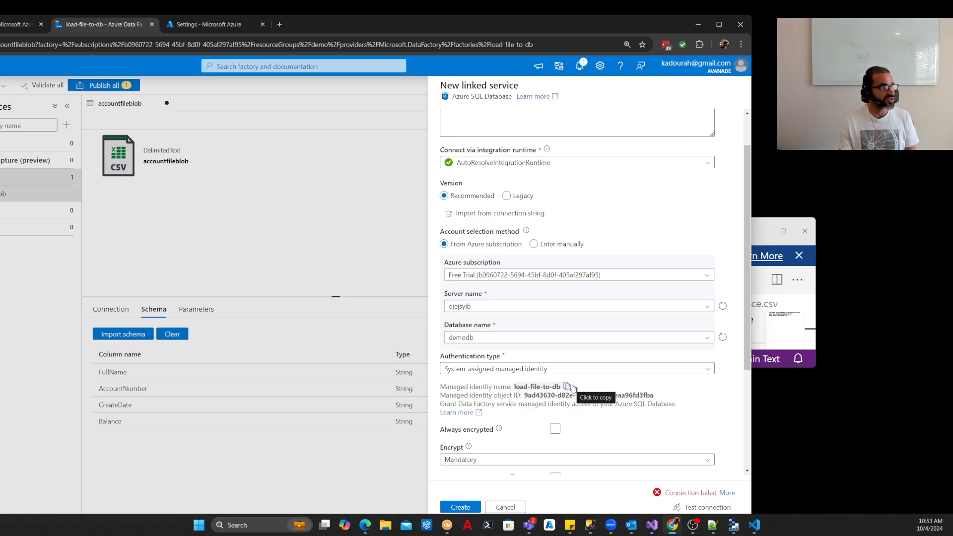
left_click(569, 386)
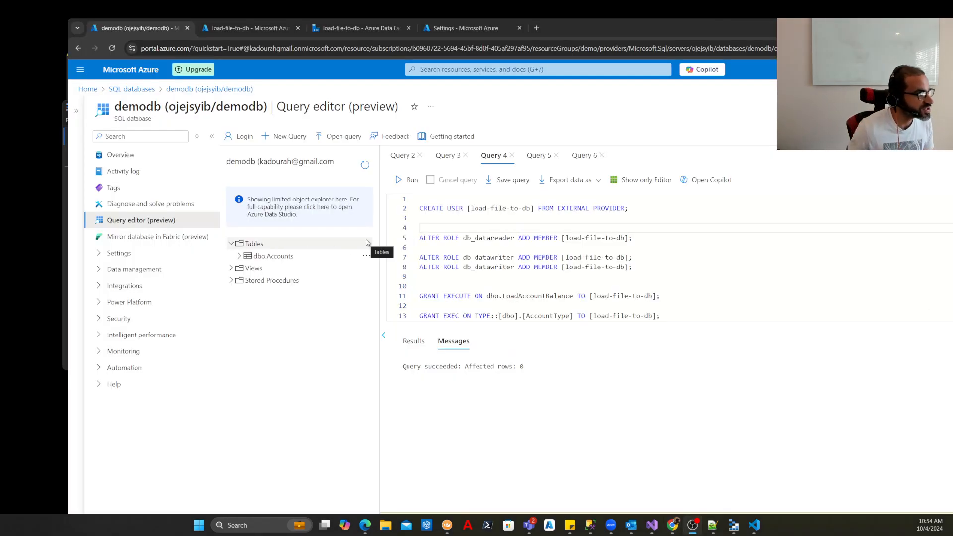
left_click(563, 227)
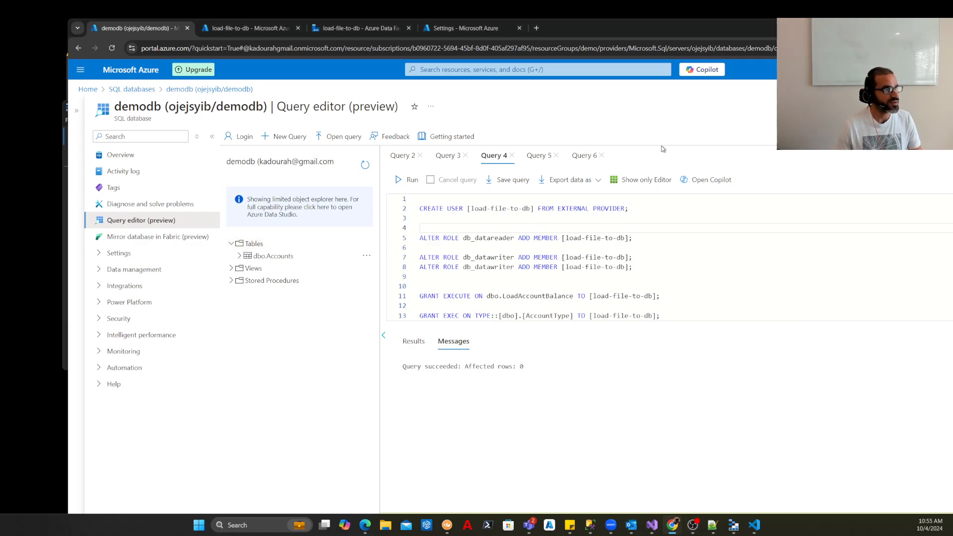
key("ctrl+plus")
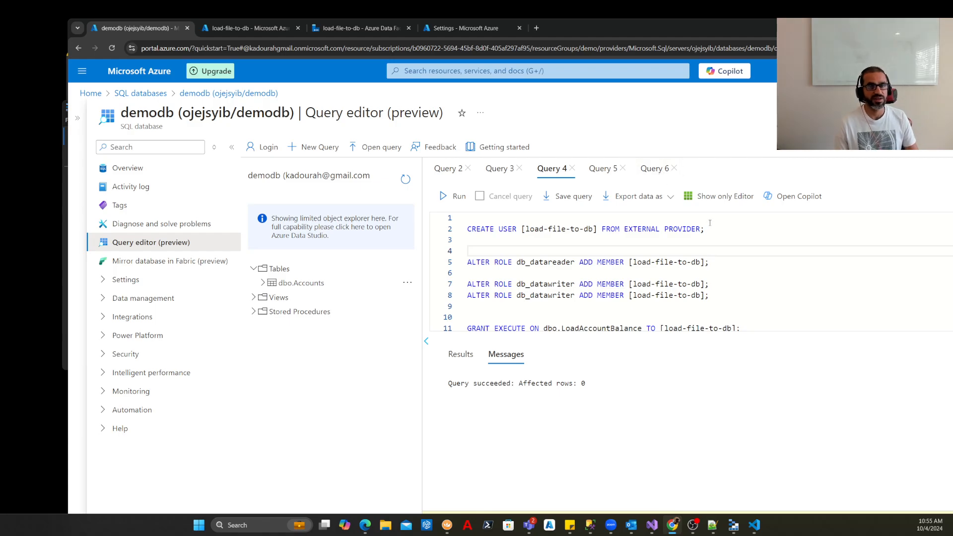
left_click(483, 243)
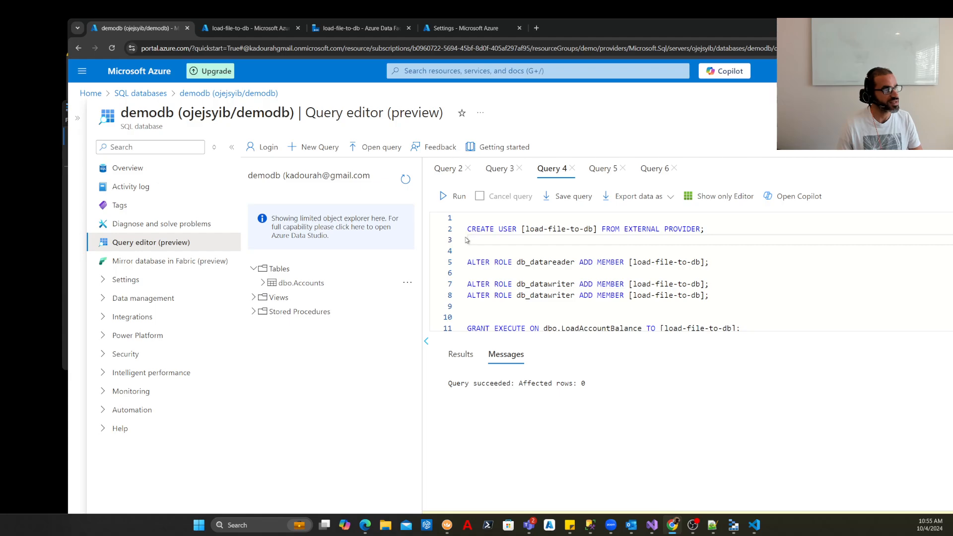
left_click_drag(483, 243, 461, 231)
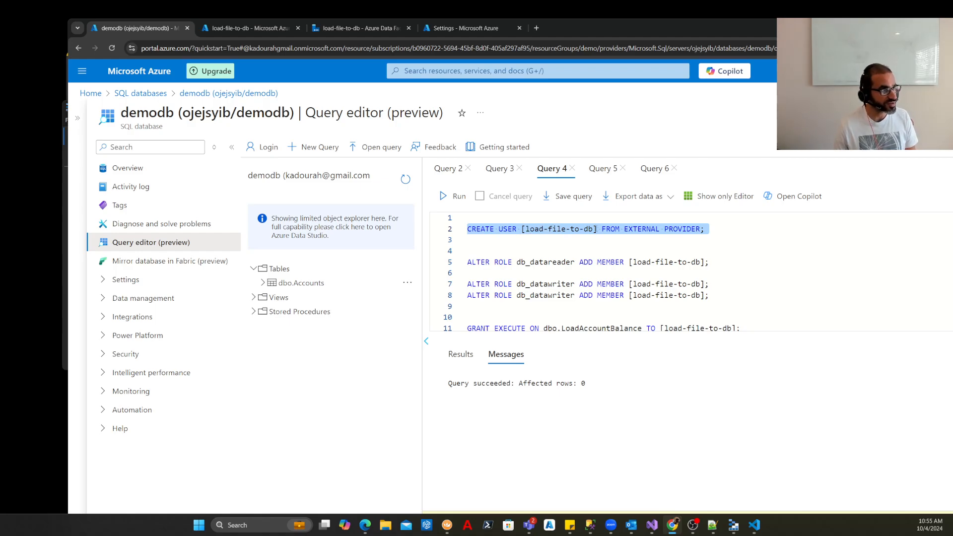
left_click(471, 29)
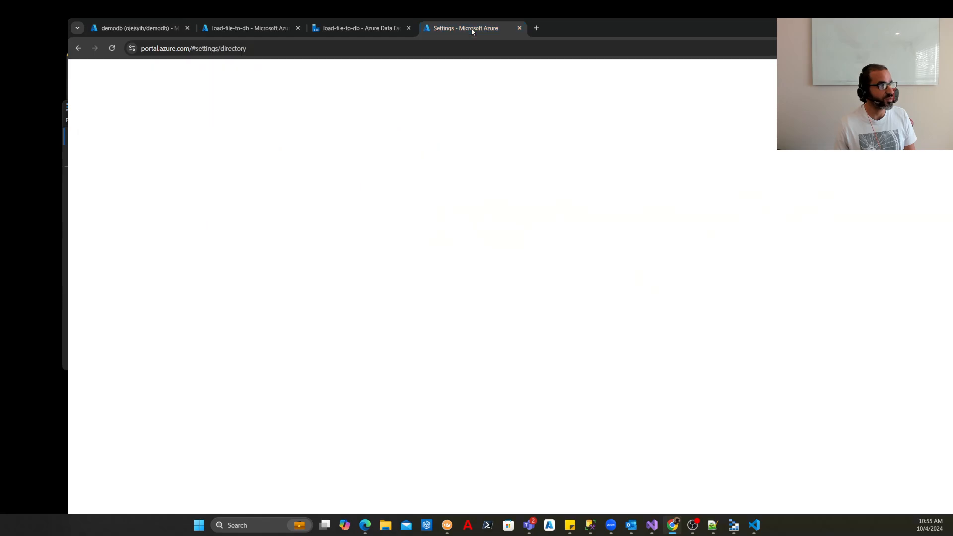
left_click(352, 28)
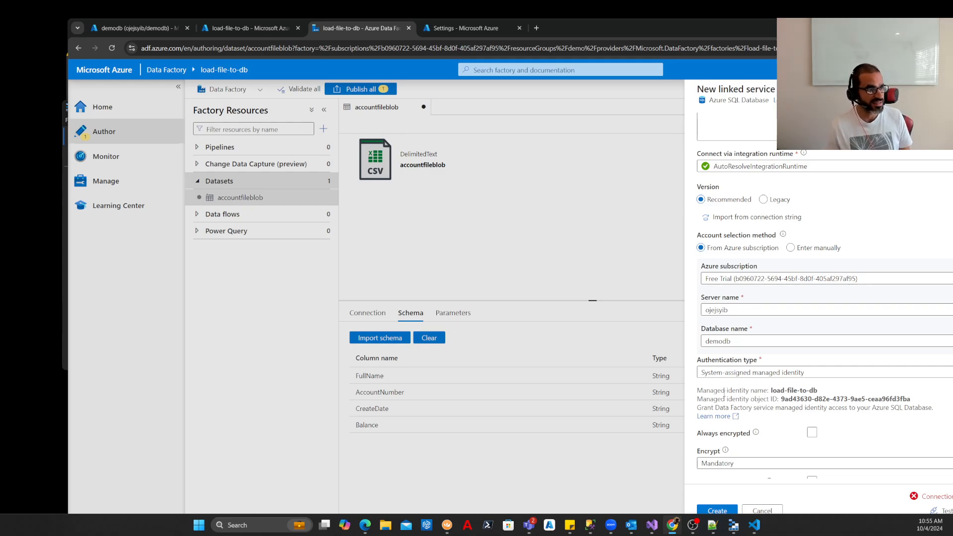
left_click(157, 29)
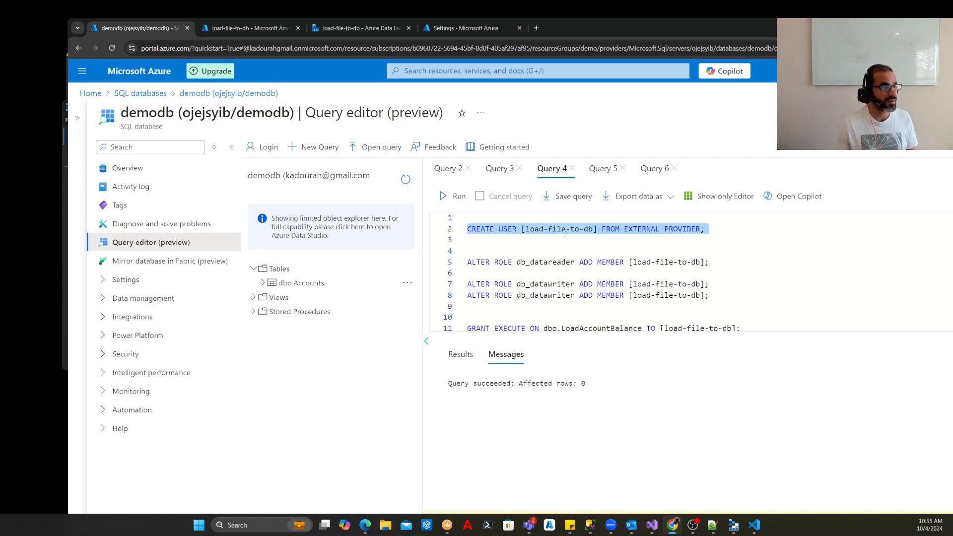
left_click(447, 201)
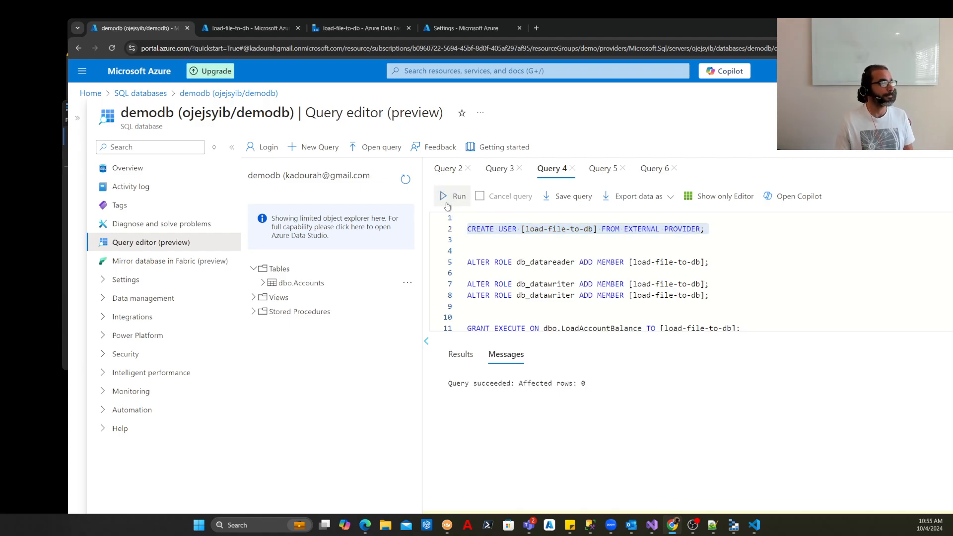
Return to Data Factory, retest the Azure SQL connection and create the linked service.
left_click(336, 30)
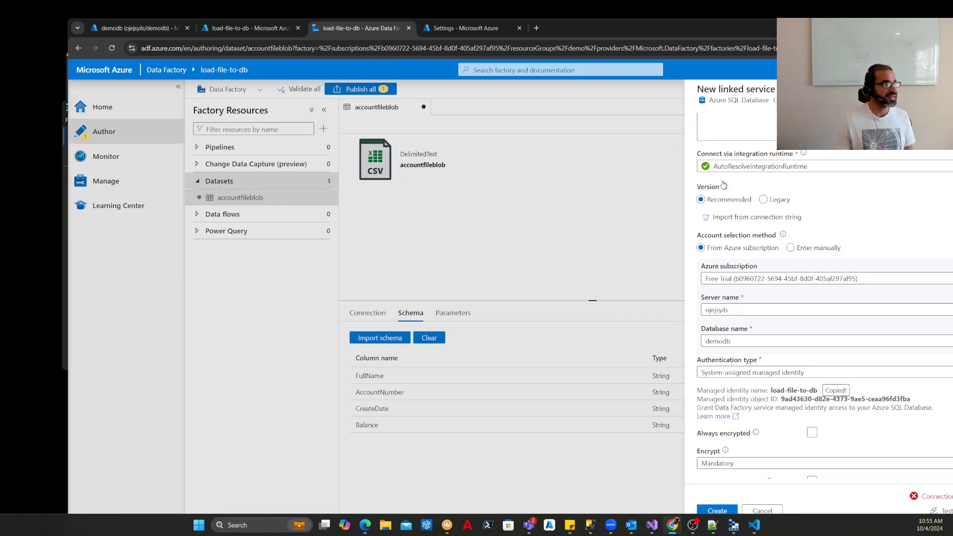
left_click_drag(779, 31, 686, 17)
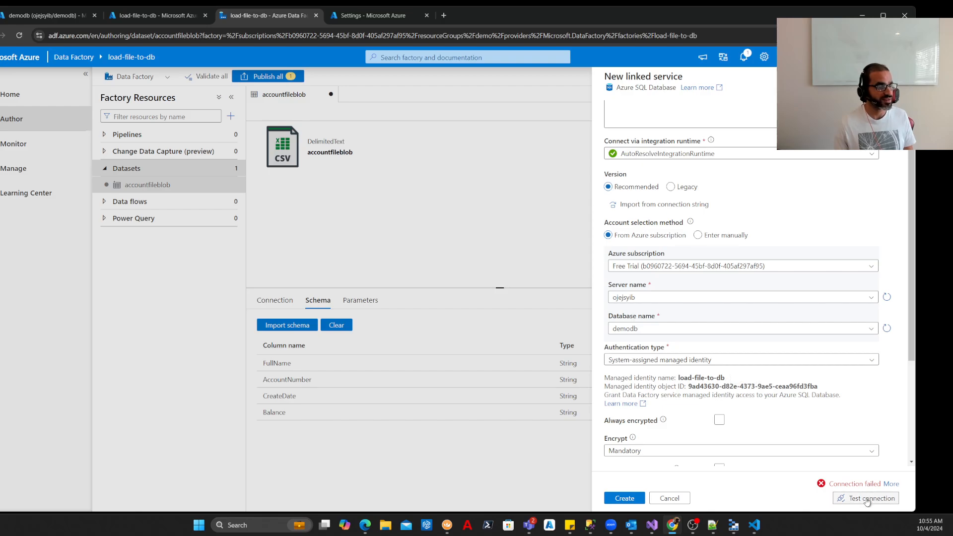
left_click(868, 498)
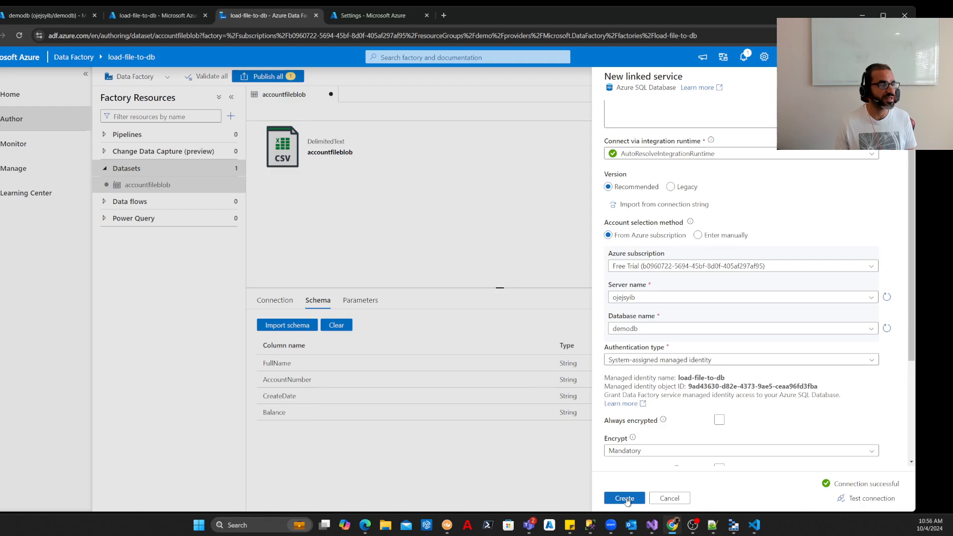
left_click(625, 499)
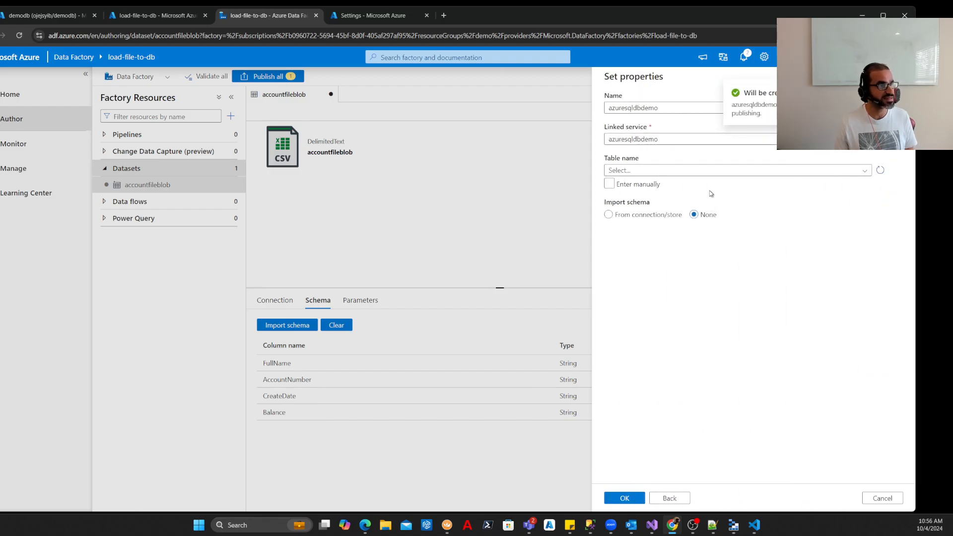
Try to refresh the new dataset's table list and choose a table from it.
left_click(880, 170)
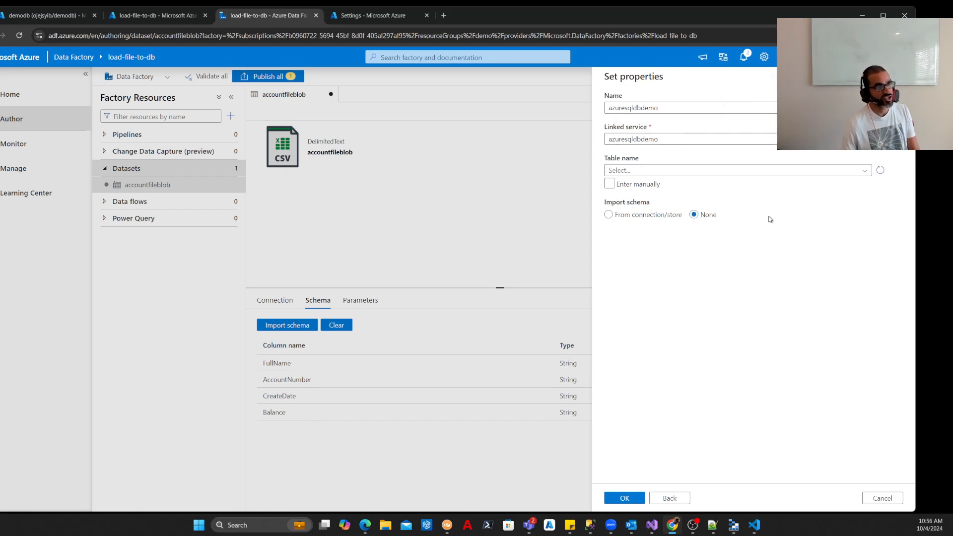
left_click(723, 173)
left_click(733, 285)
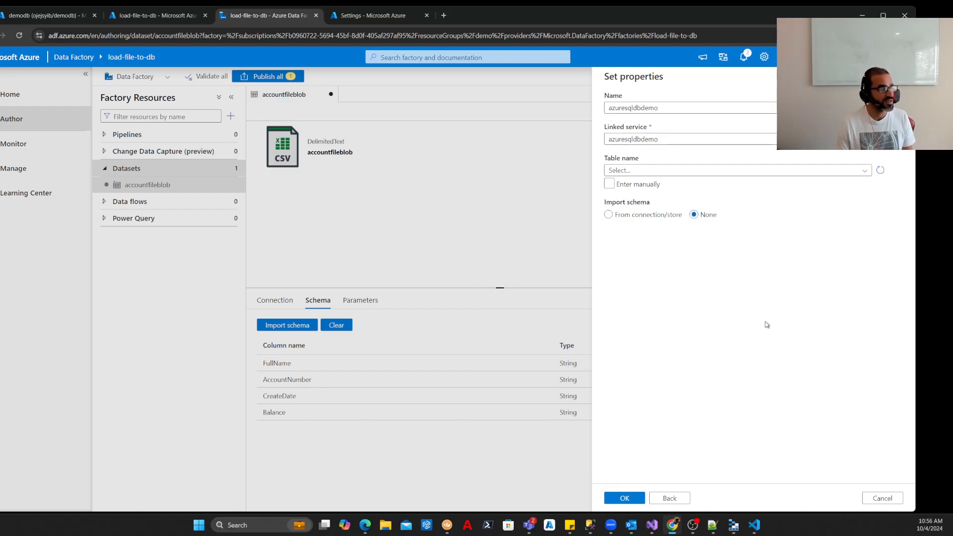
Run only ALTER ROLE db_datareader ADD MEMBER [load-file-to-db]; in demodb's query editor.
double_click(506, 16)
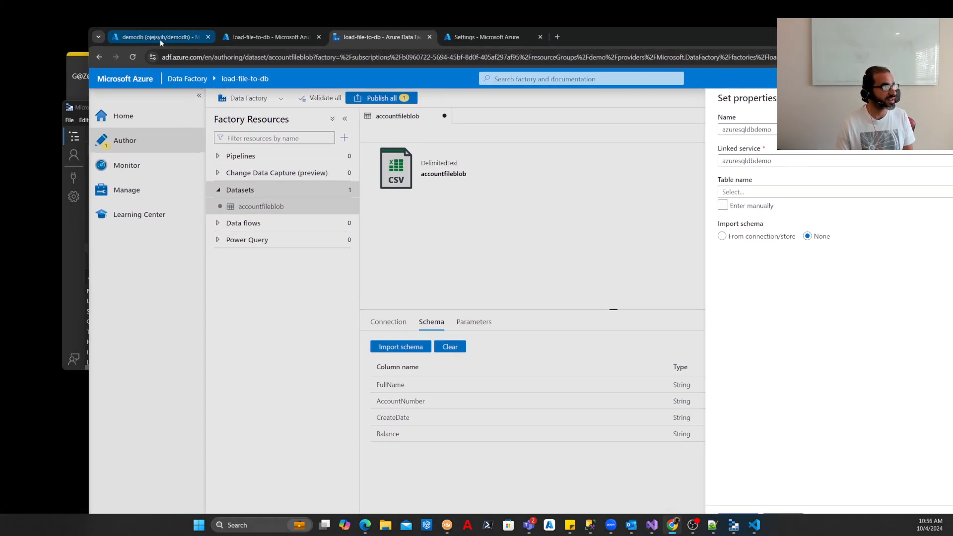
left_click(161, 39)
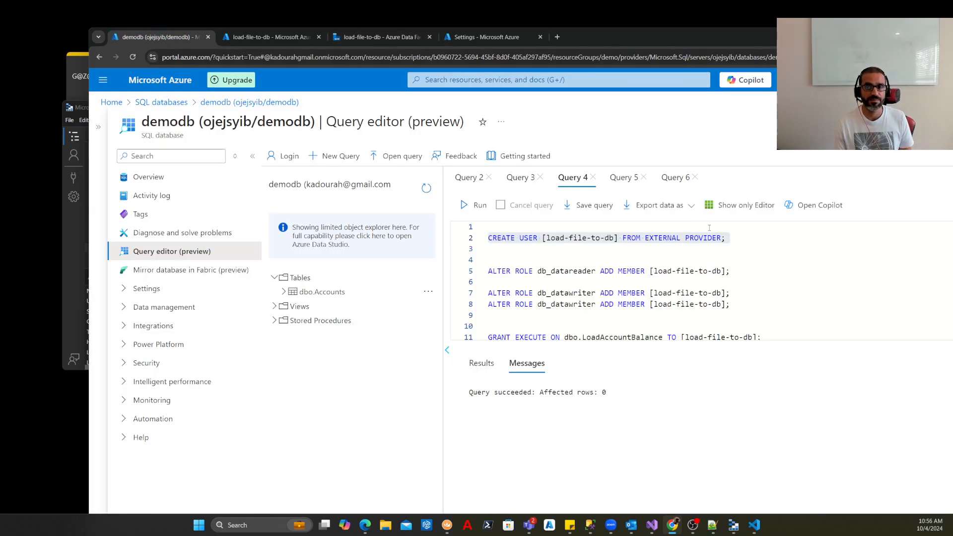
left_click(656, 280)
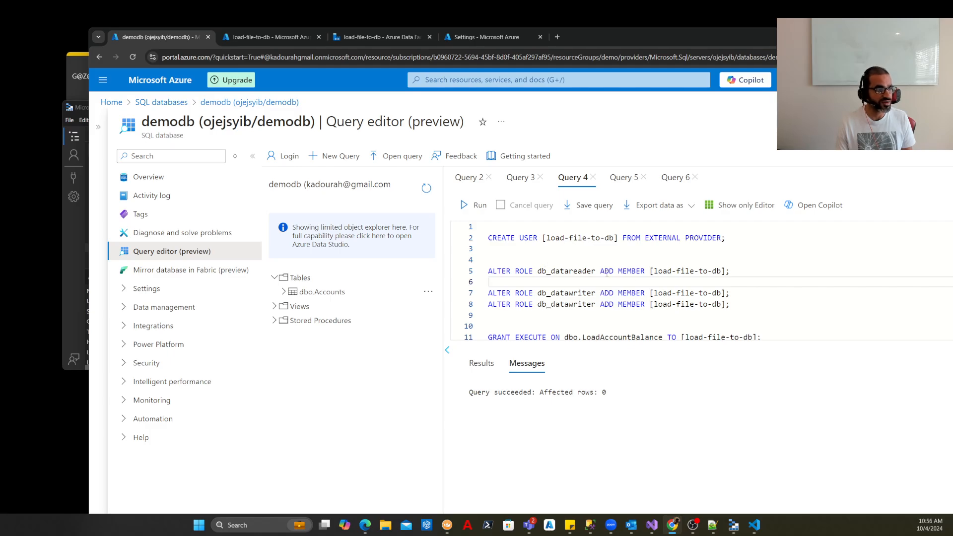
left_click(755, 271)
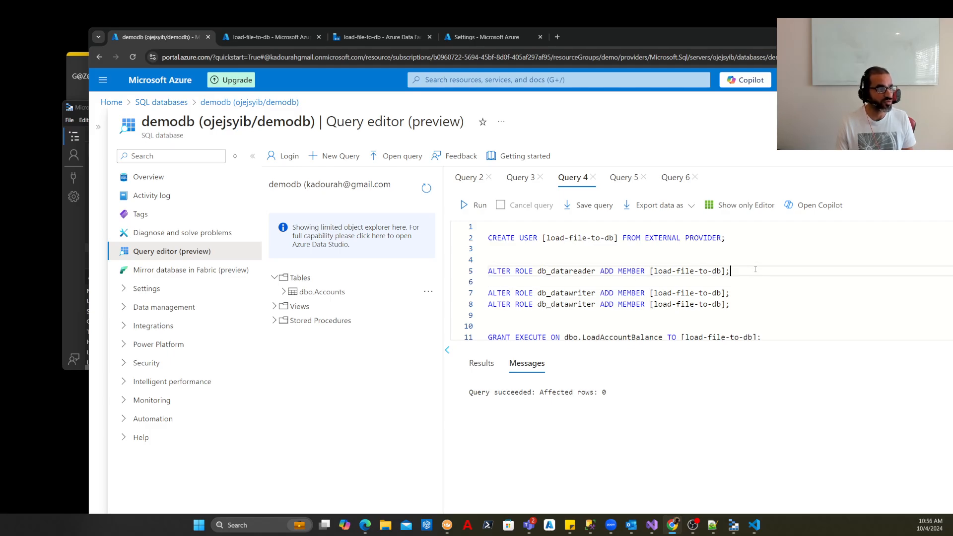
key("shift+Up")
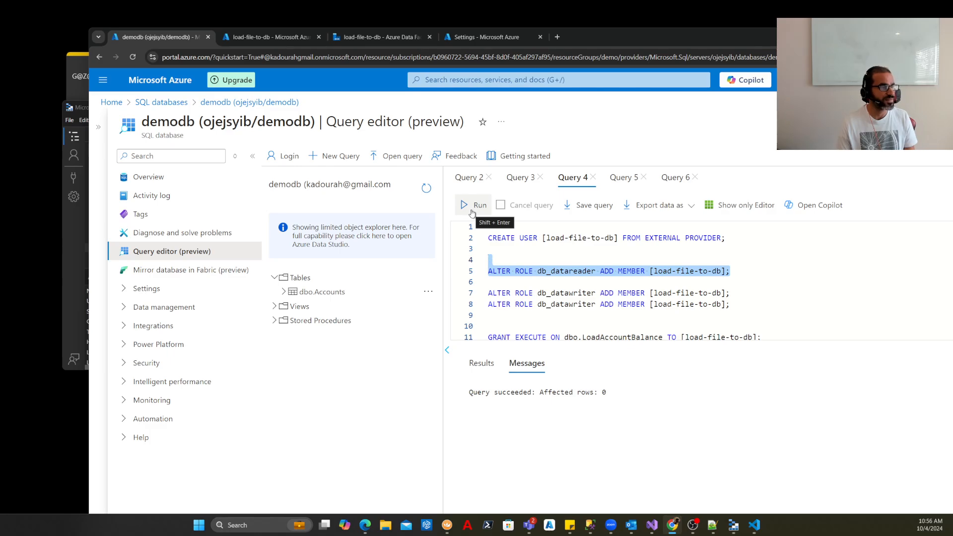
left_click(473, 206)
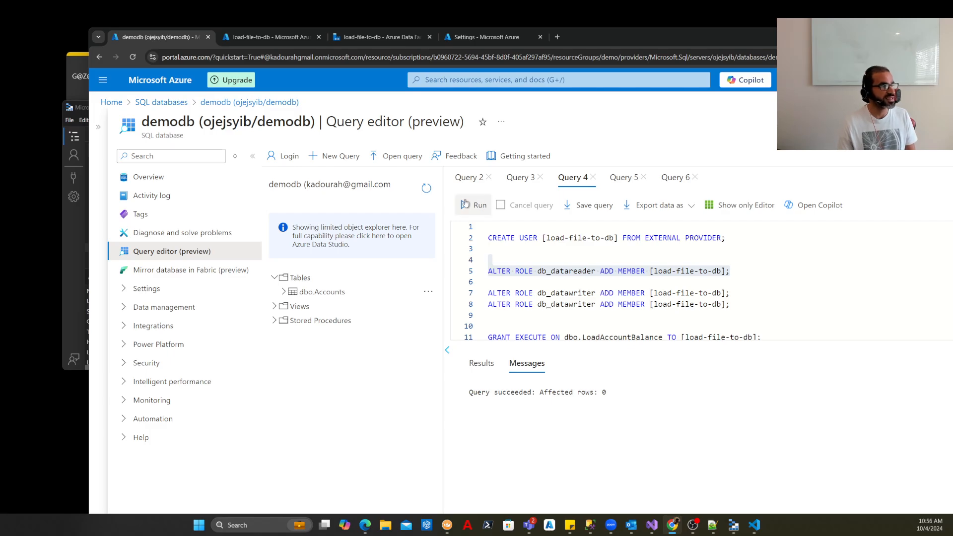
Back in Data Factory, choose the dbo.Accounts table with the schema imported from the connection/store, and create the dataset.
left_click(382, 37)
left_click_drag(711, 42, 517, 44)
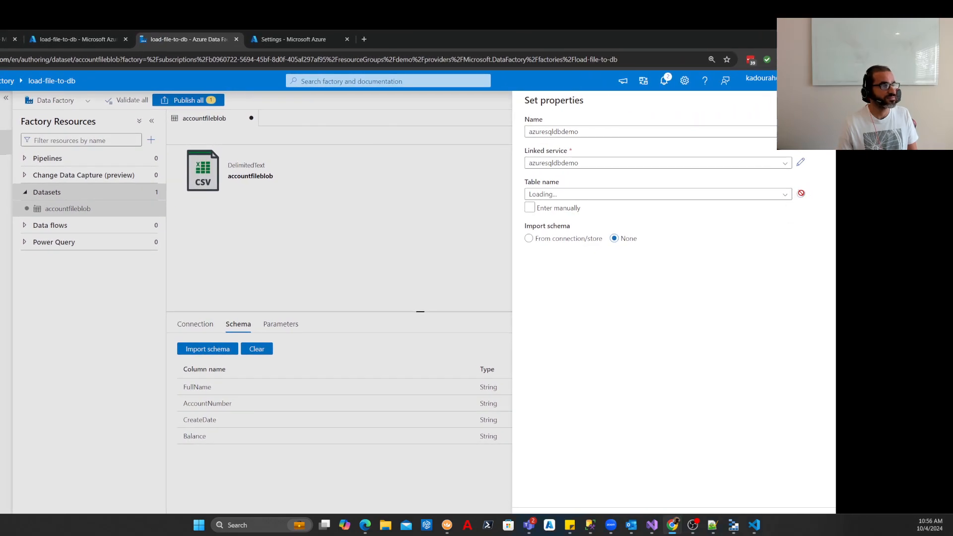
left_click(785, 194)
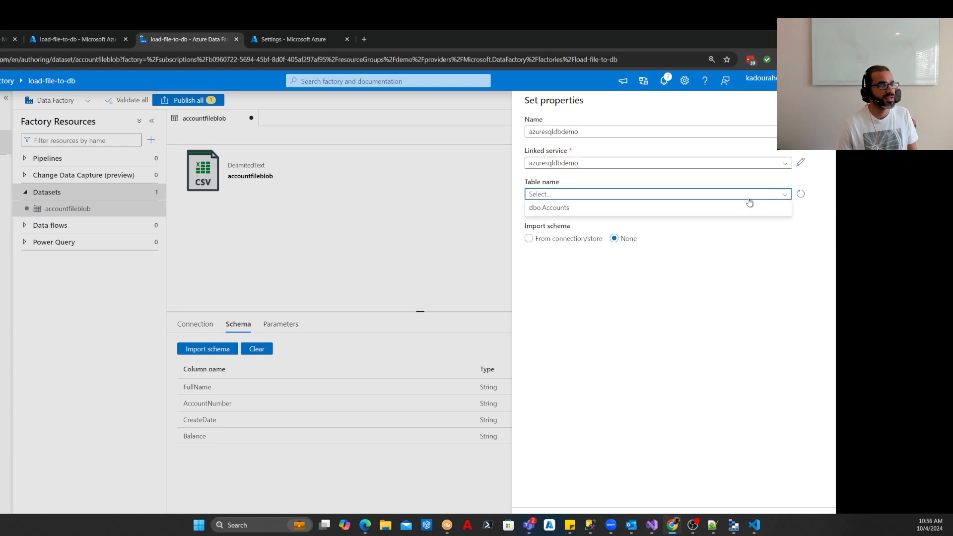
left_click(696, 209)
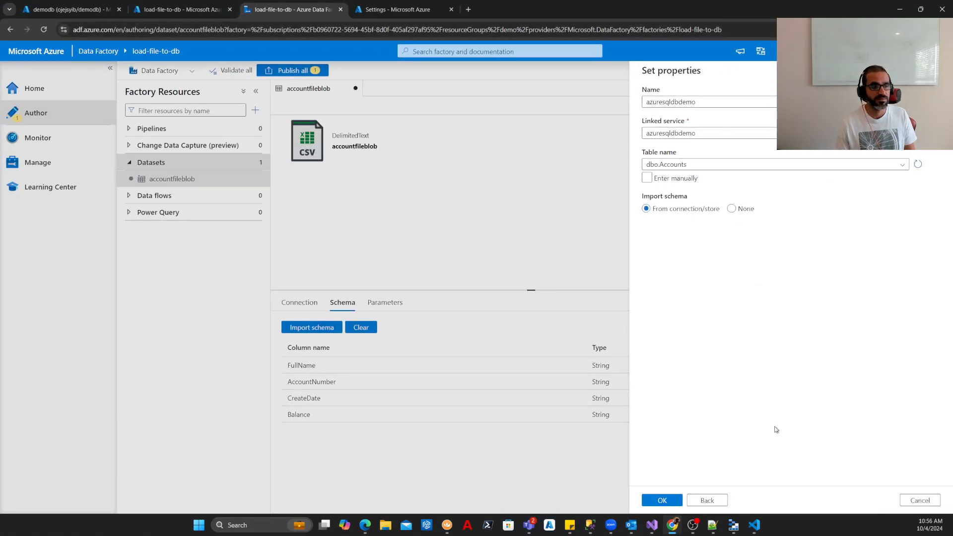
left_click(668, 501)
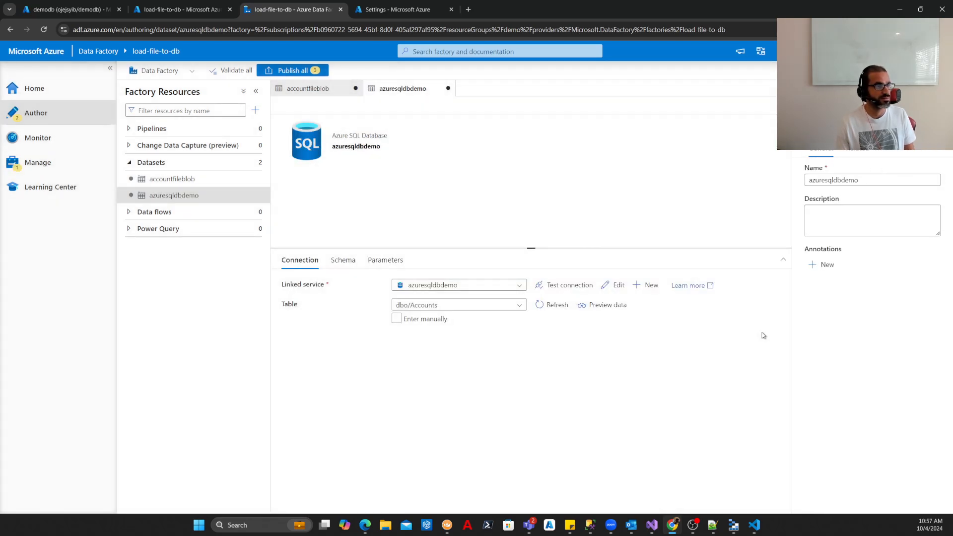
Open the azuresqldbdemo dataset and examine the column names and types in its schema.
left_click(192, 181)
left_click(191, 198)
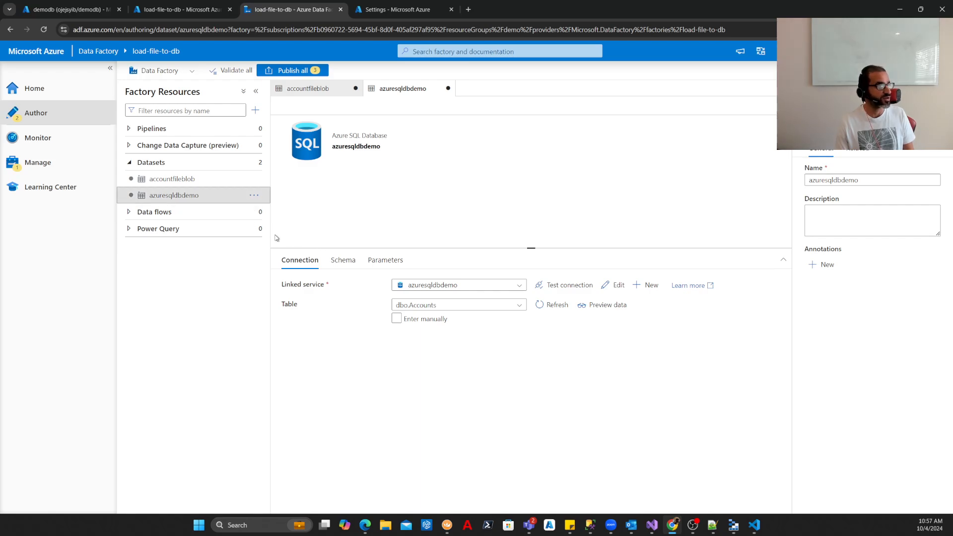
left_click(341, 261)
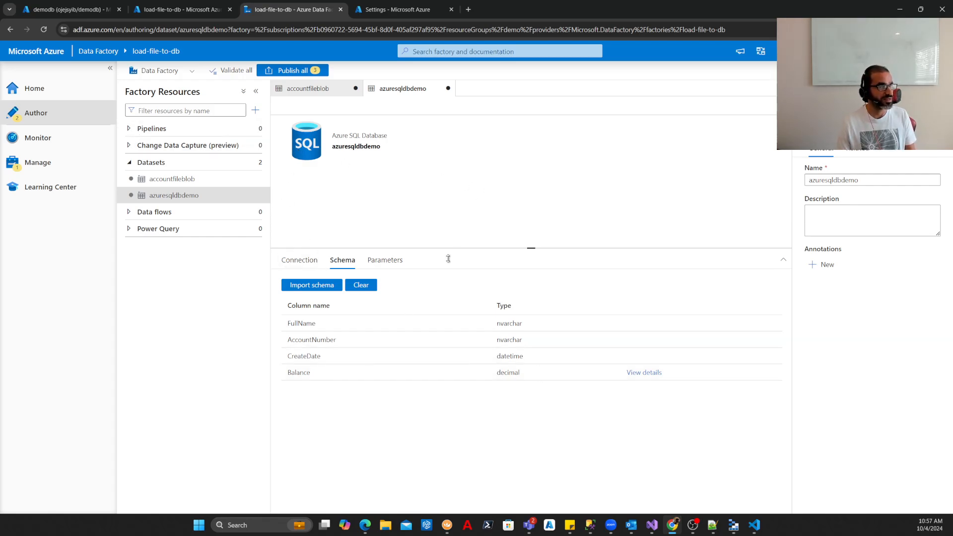
key("ctrl+plus")
key("ctrl+plus")
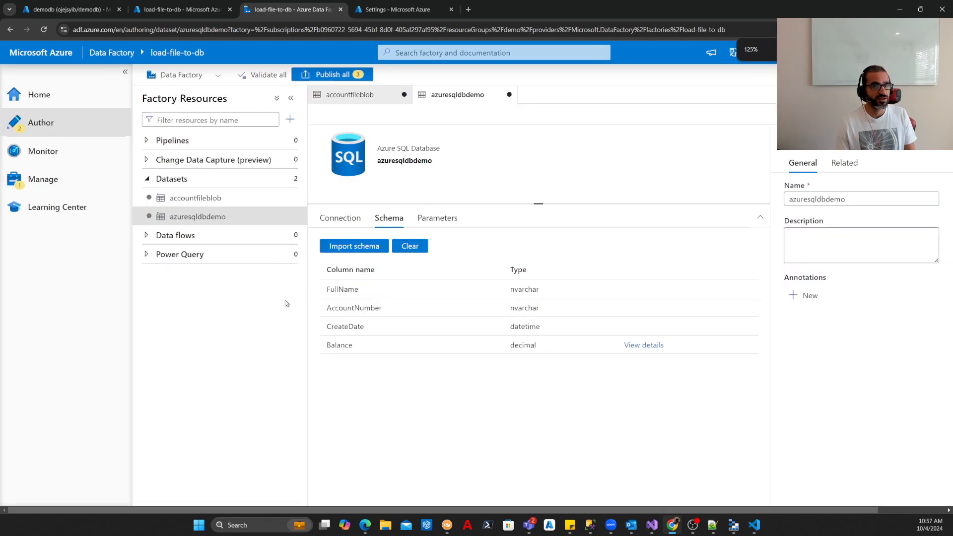
Create a new pipeline and add a Copy data activity to its canvas.
left_click(290, 141)
left_click(303, 159)
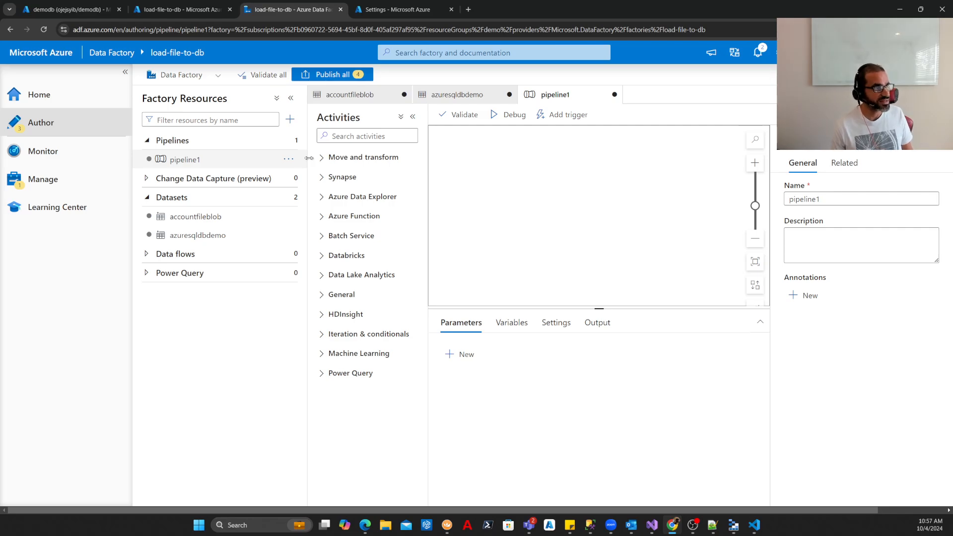
left_click(385, 139)
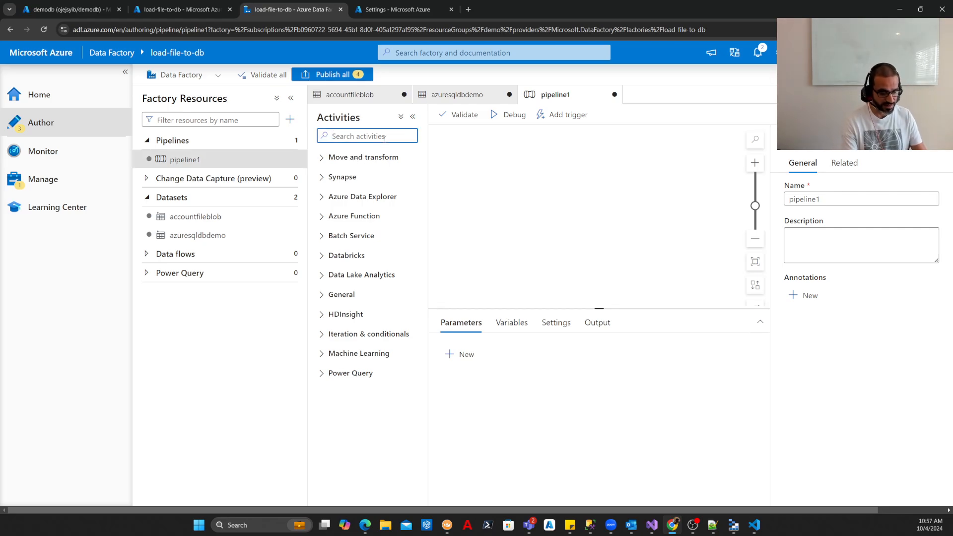
type("copy")
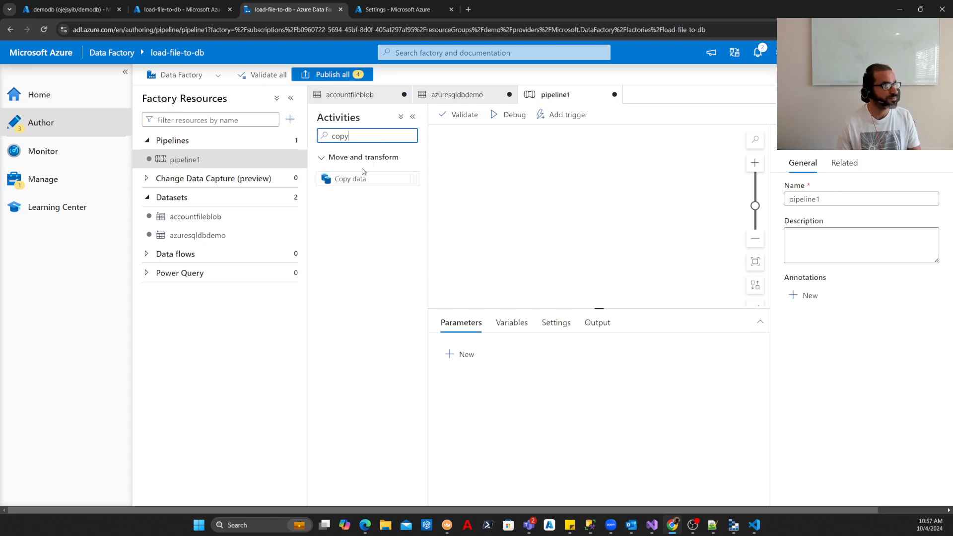
left_click_drag(352, 179, 499, 171)
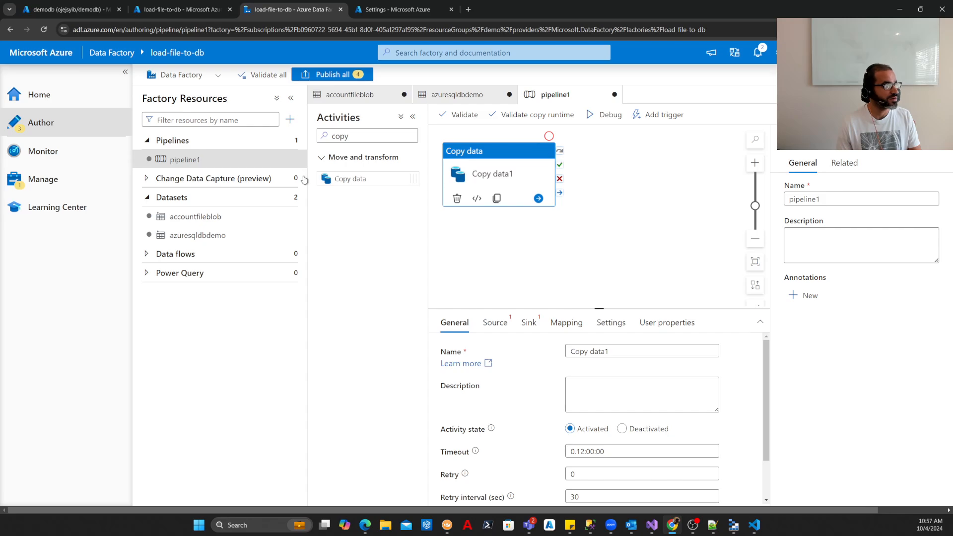
Rename the new pipeline to import-account-data.
left_click(297, 160)
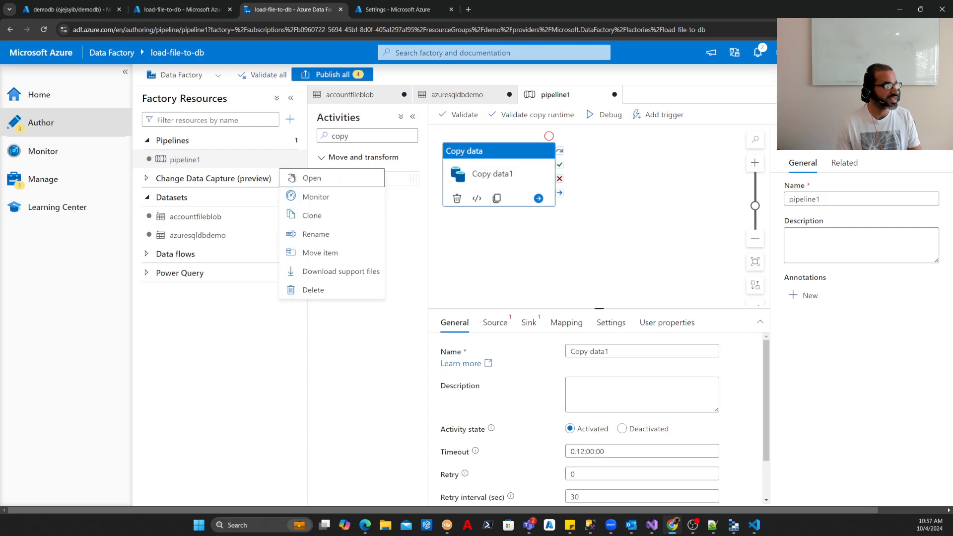
left_click(325, 235)
type("copy")
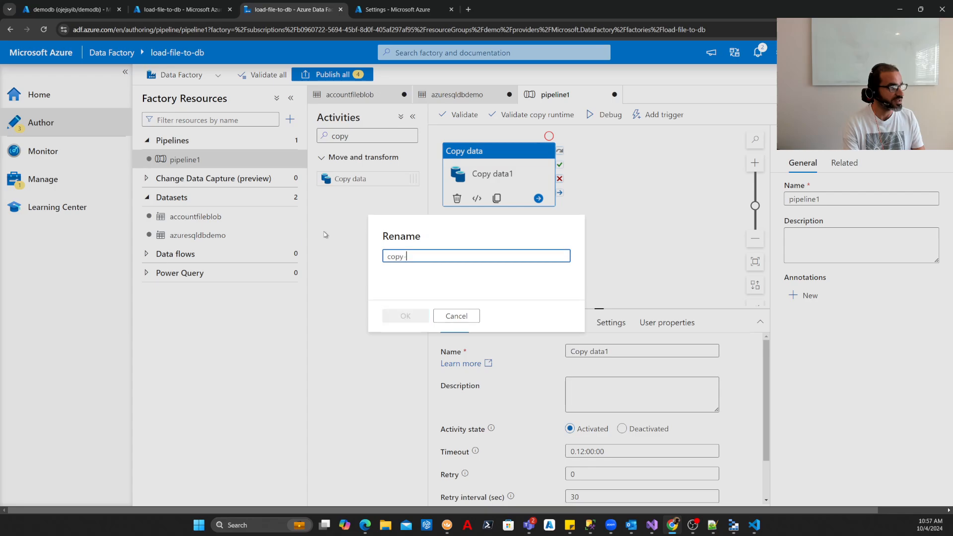
key("BackSpace")
key("BackSpace")
key("BackSpace")
key("BackSpace")
key("BackSpace")
type("im")
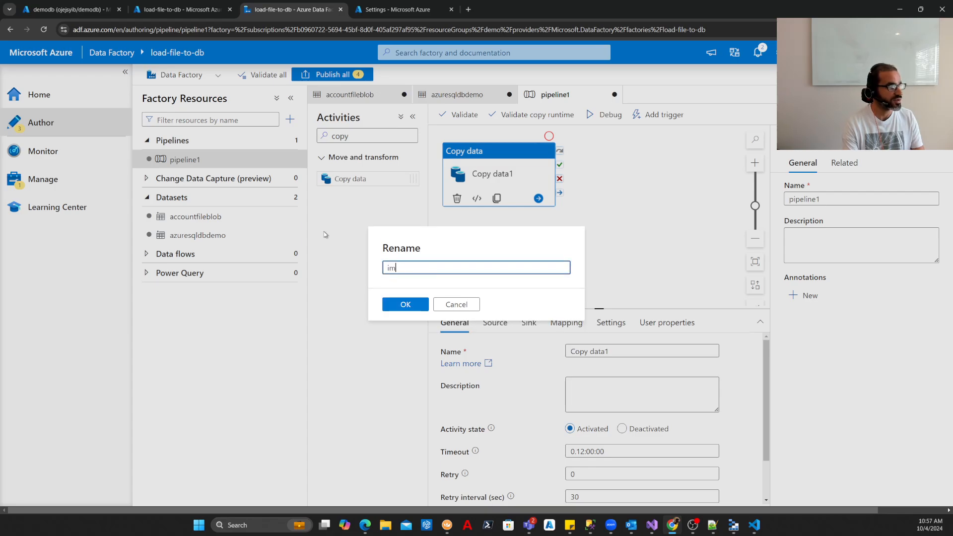
type("port-account-data")
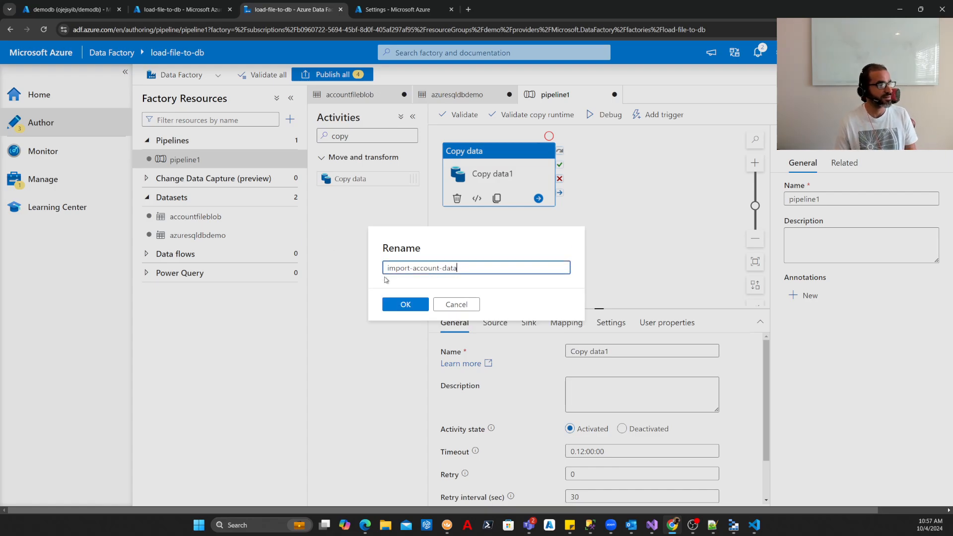
left_click(405, 304)
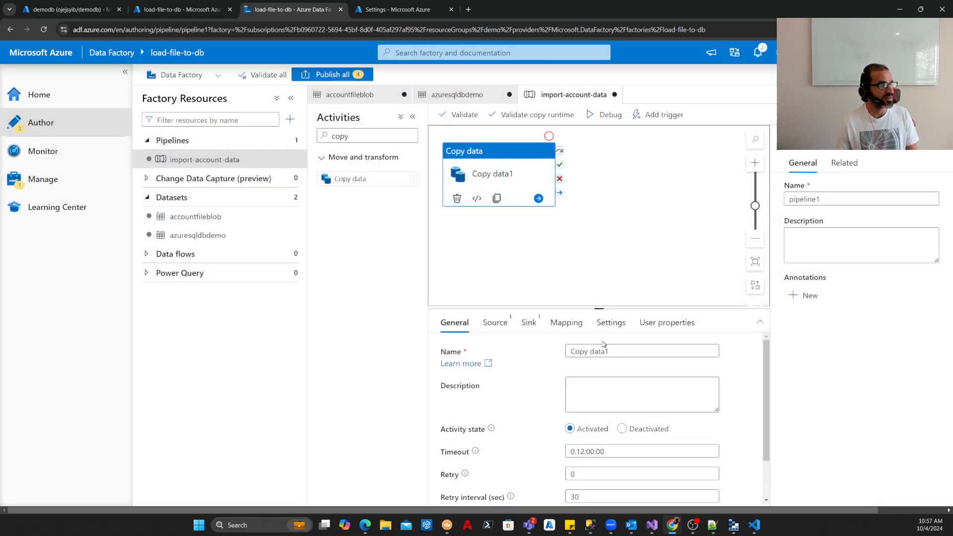
Name the Copy data activity copy-account-data.
left_click_drag(713, 349, 555, 352)
type("co")
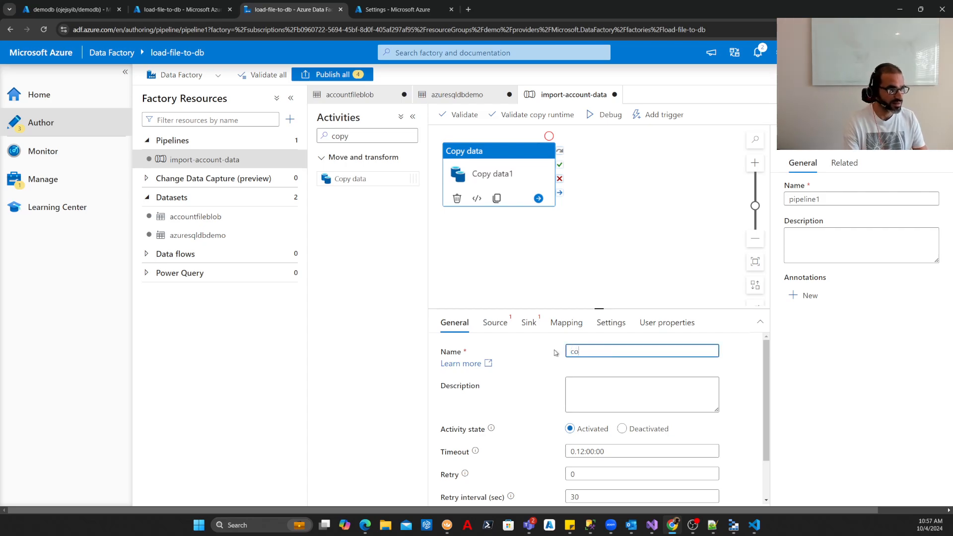
type("py-account-data")
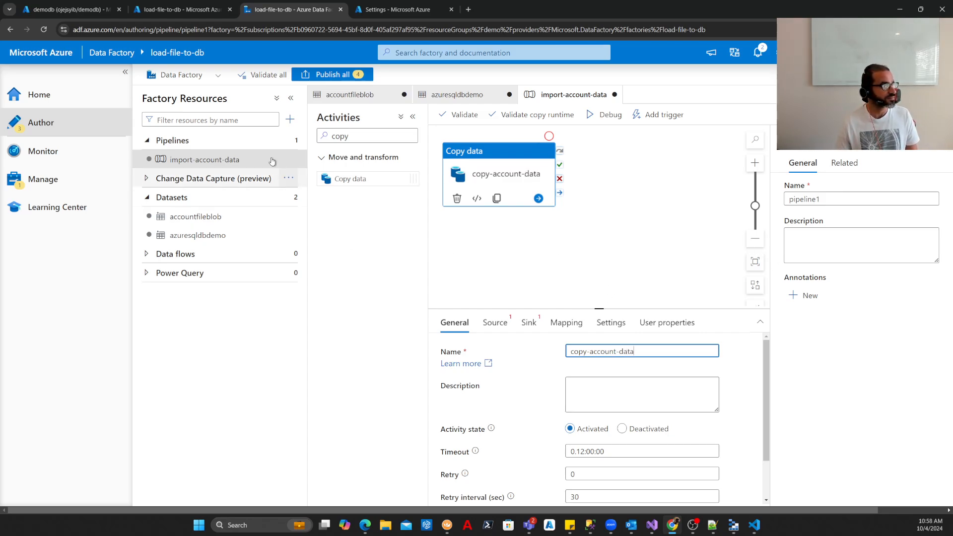
Set accountfileblob as the source dataset of the copy-account-data activity and preview its data.
left_click(125, 72)
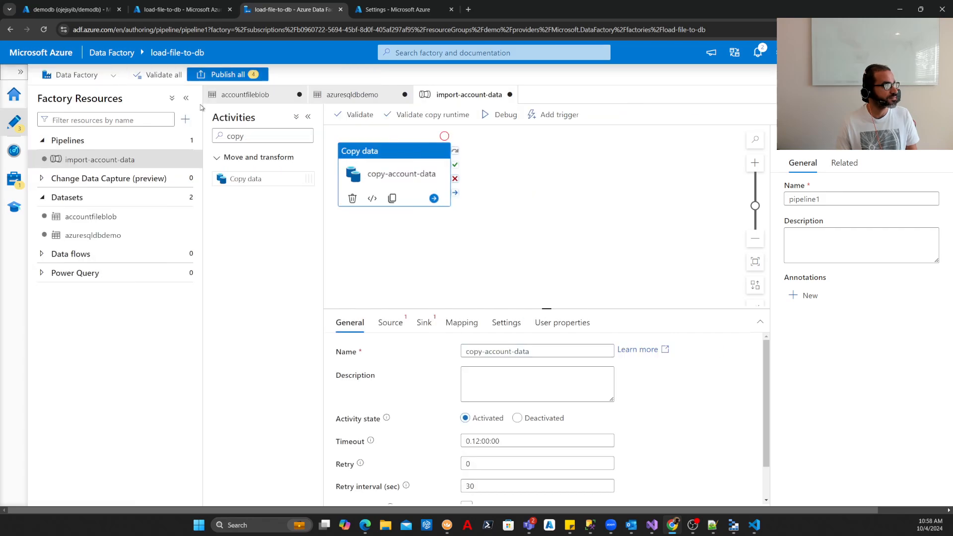
left_click(191, 98)
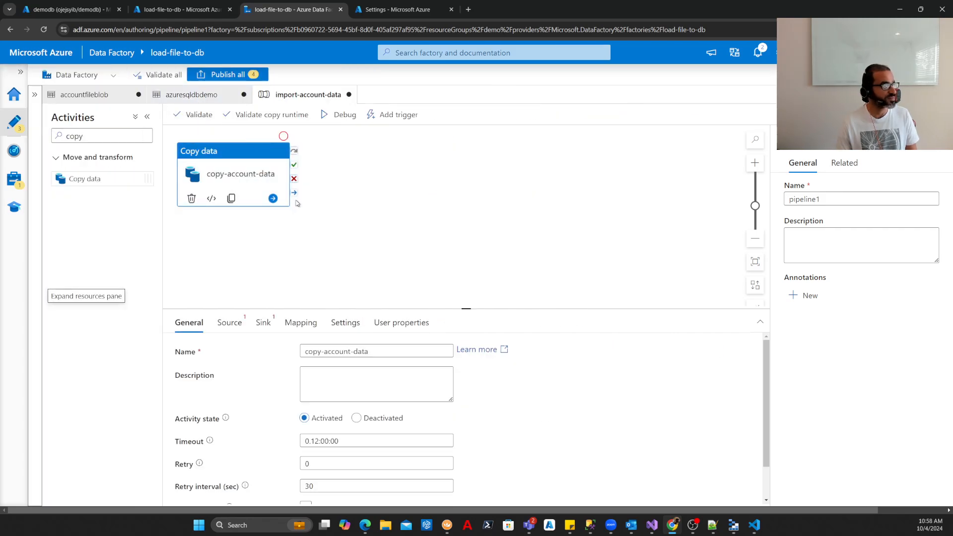
left_click(245, 150)
left_click(229, 322)
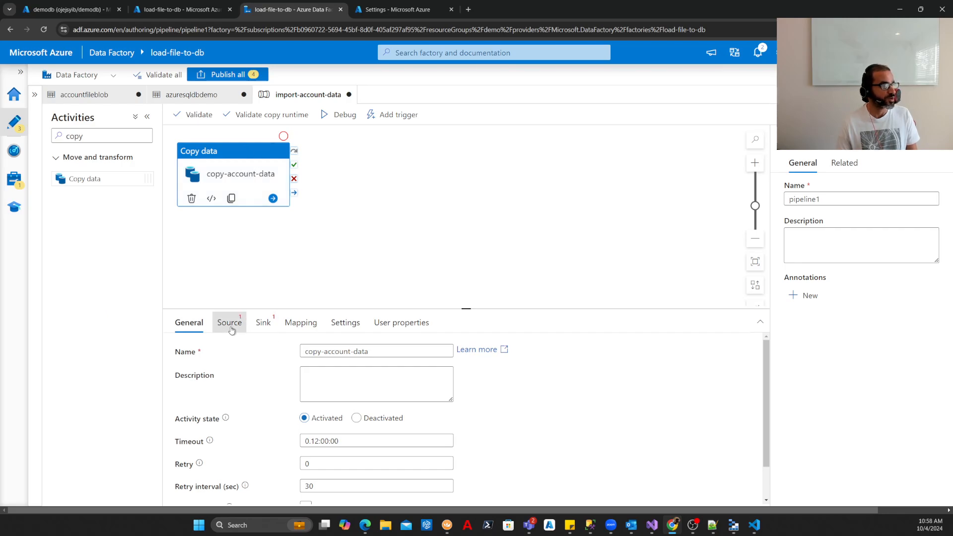
left_click(386, 352)
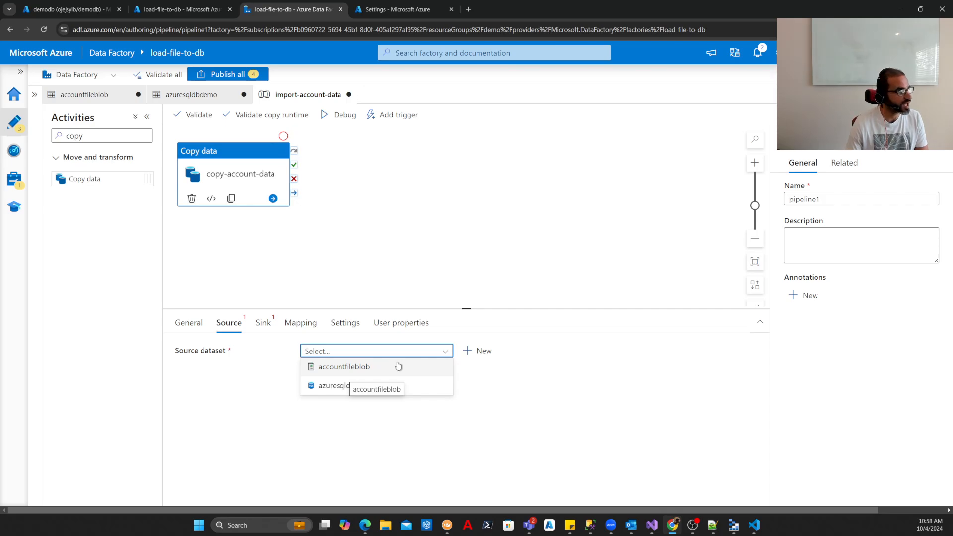
left_click(398, 367)
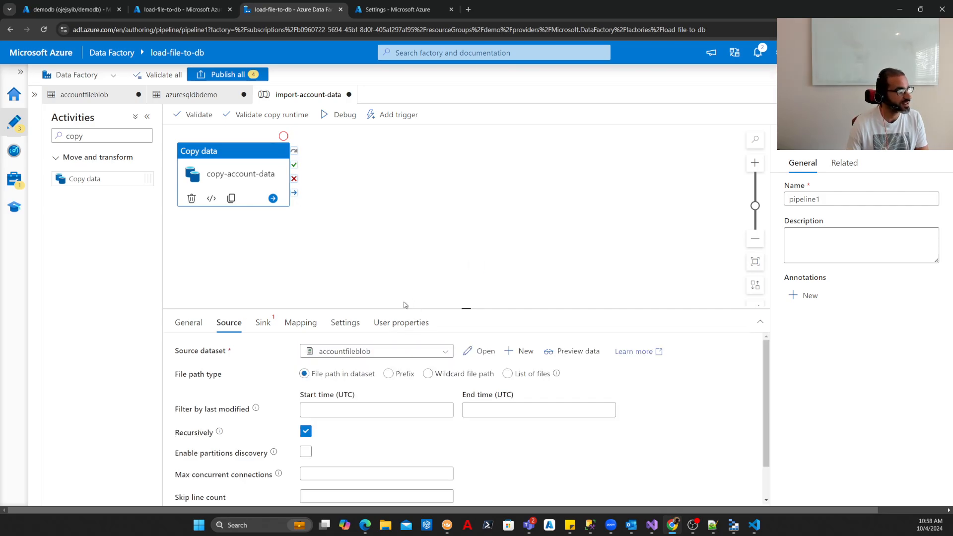
left_click(559, 351)
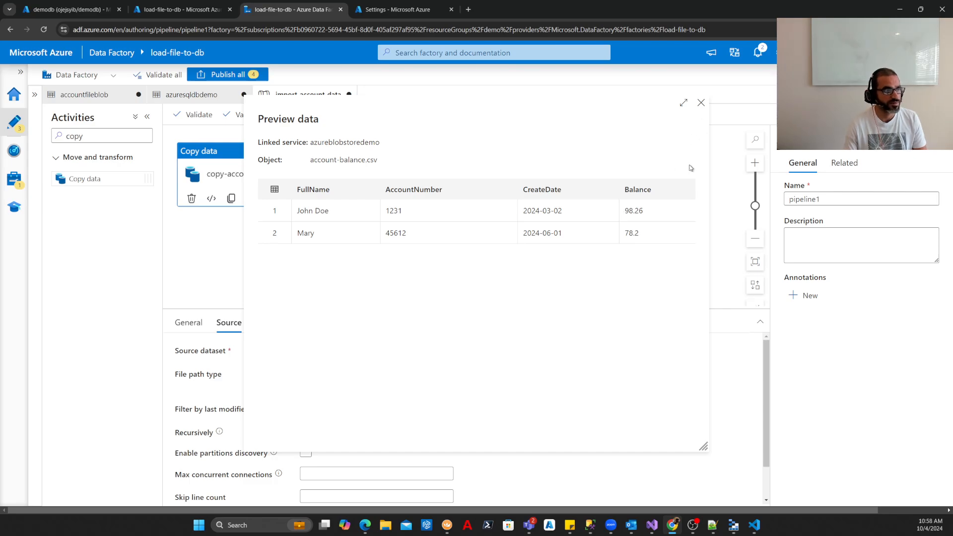
left_click(700, 103)
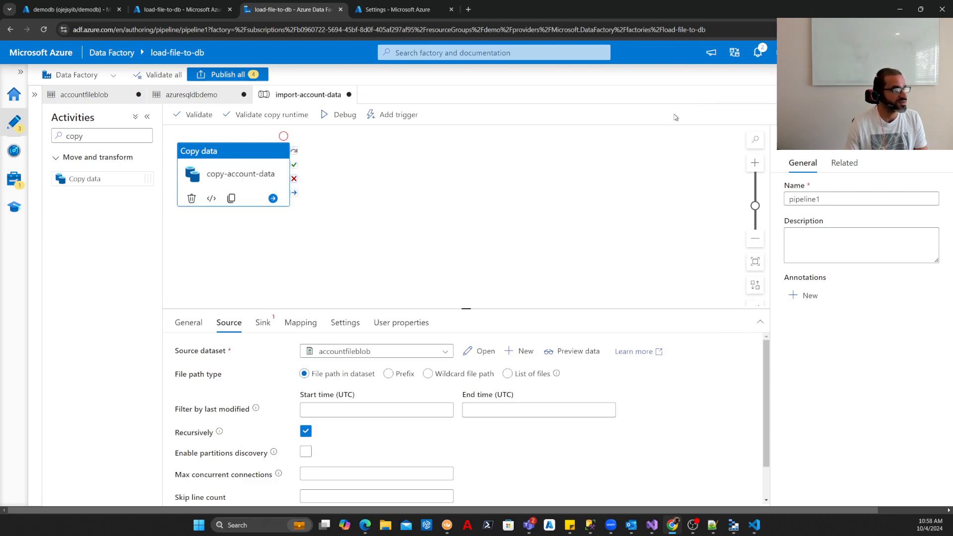
Set azuresqldbdemo as the activity's sink dataset and choose Stored procedure as the write behavior.
left_click(264, 324)
left_click(435, 354)
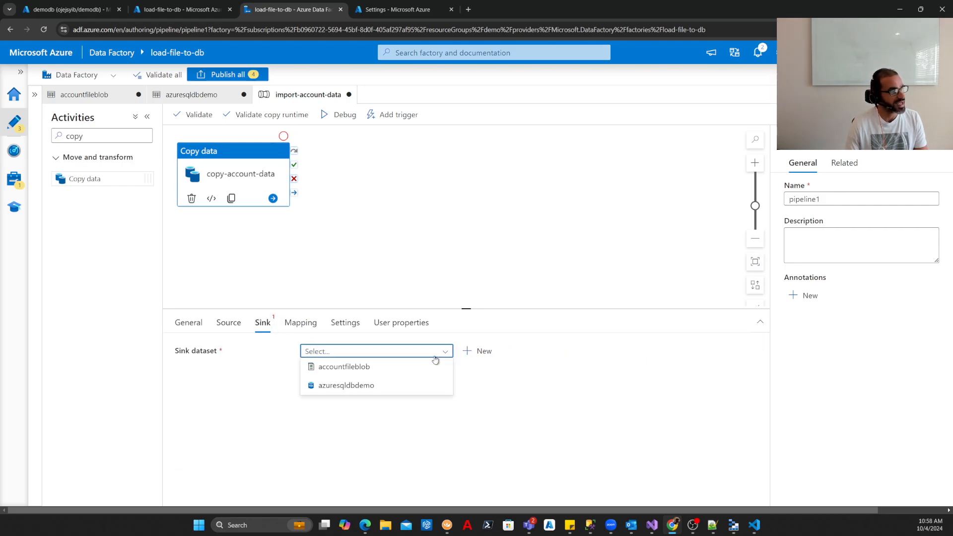
left_click(375, 385)
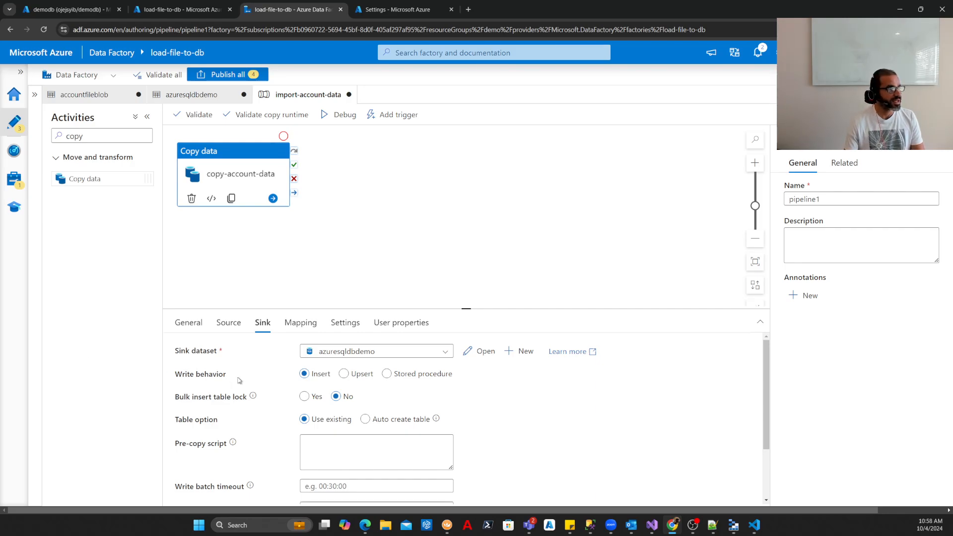
left_click(387, 374)
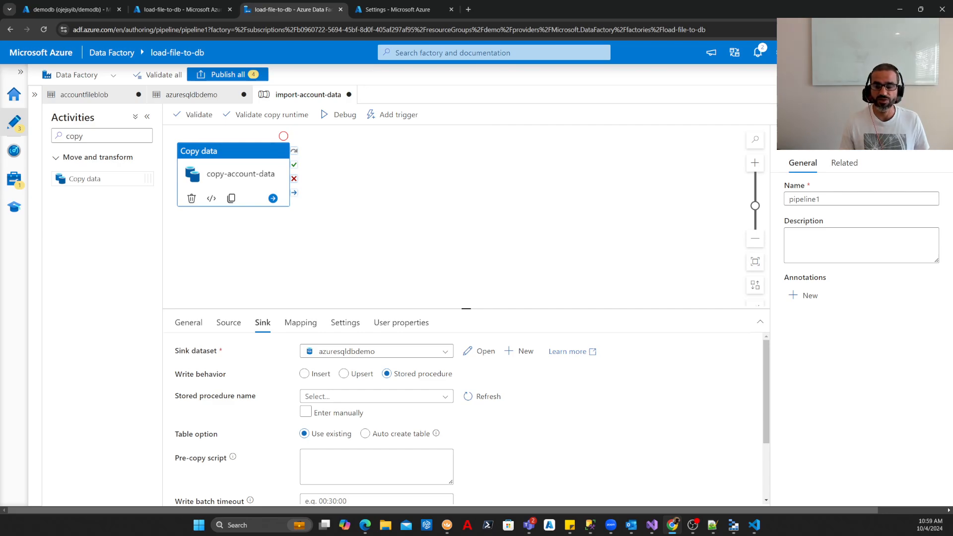
Switch to demodb's query editor and examine the column definitions in the CREATE TYPE AccountType AS TABLE query.
key("ctrl+1")
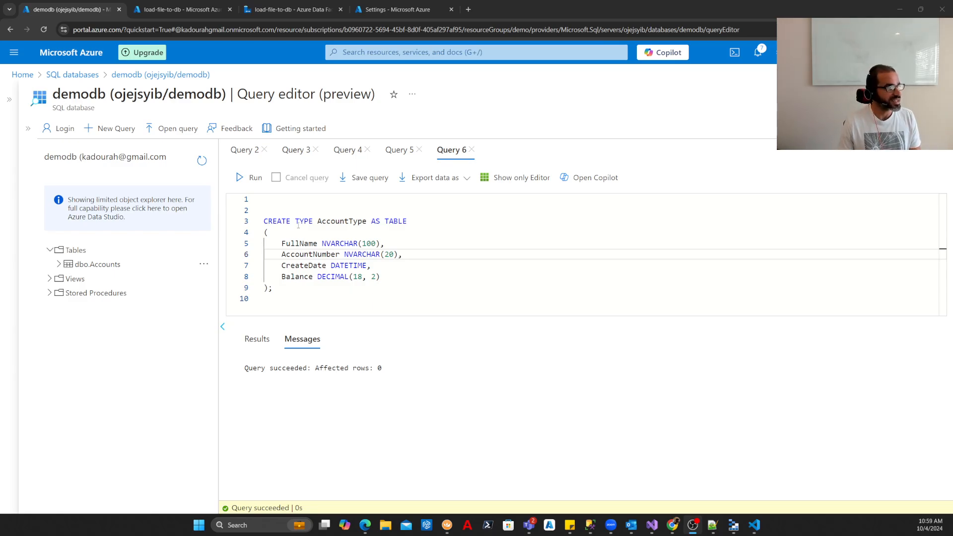
left_click_drag(266, 218, 268, 232)
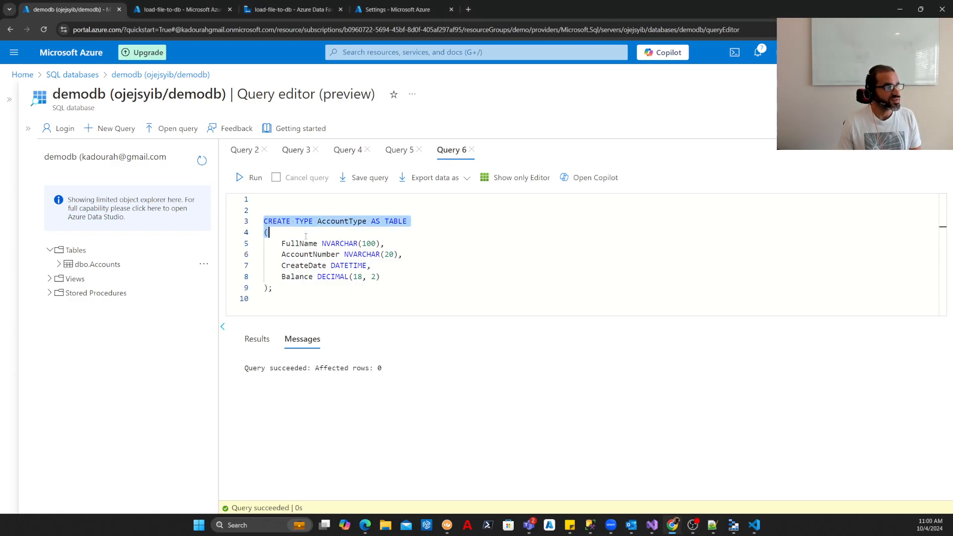
left_click(268, 232)
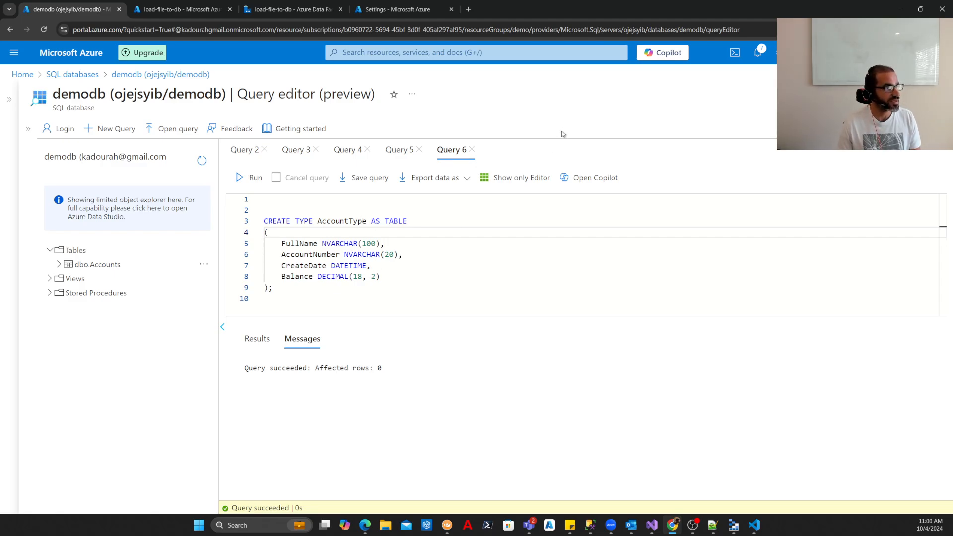
key("ctrl+plus")
scroll(413, 276, "down", 1)
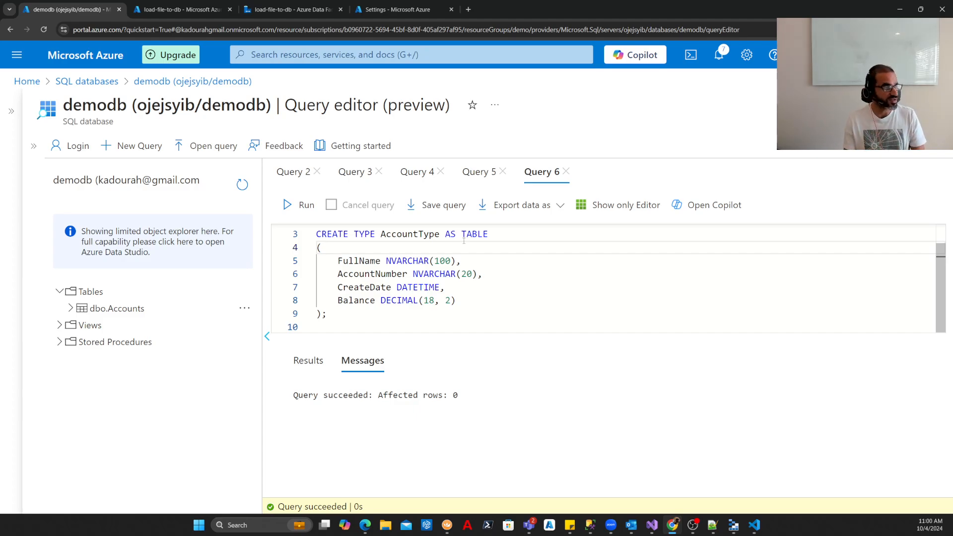
scroll(464, 240, "up", 1)
scroll(464, 240, "down", 1)
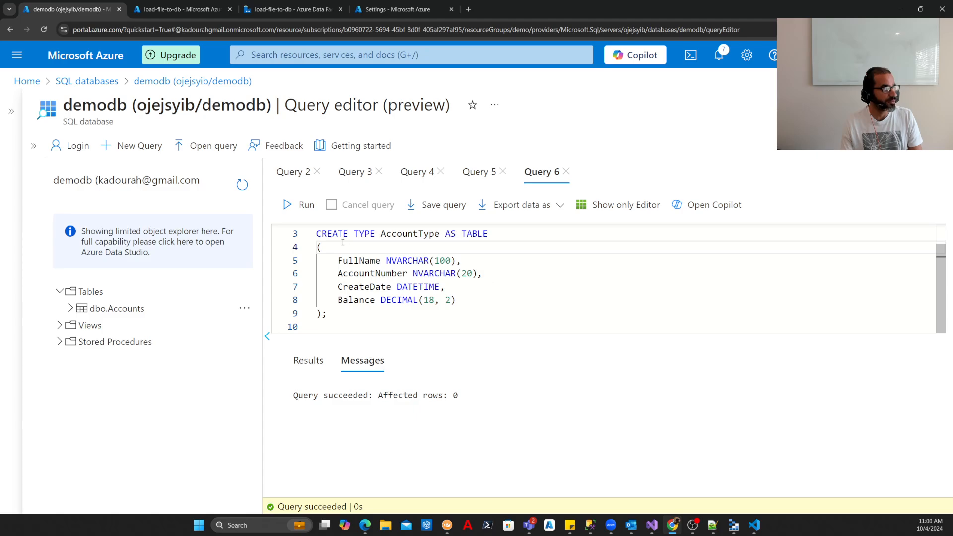
left_click(312, 214)
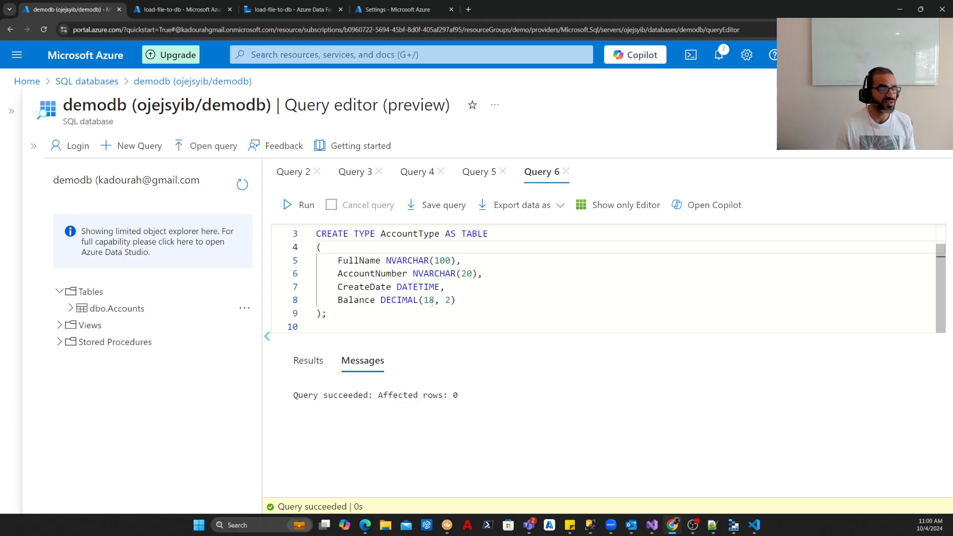
Open the query that creates the LoadAccountBalance procedure and examine its AccountType parameter and its INSERT INTO Accounts statement.
left_click(479, 172)
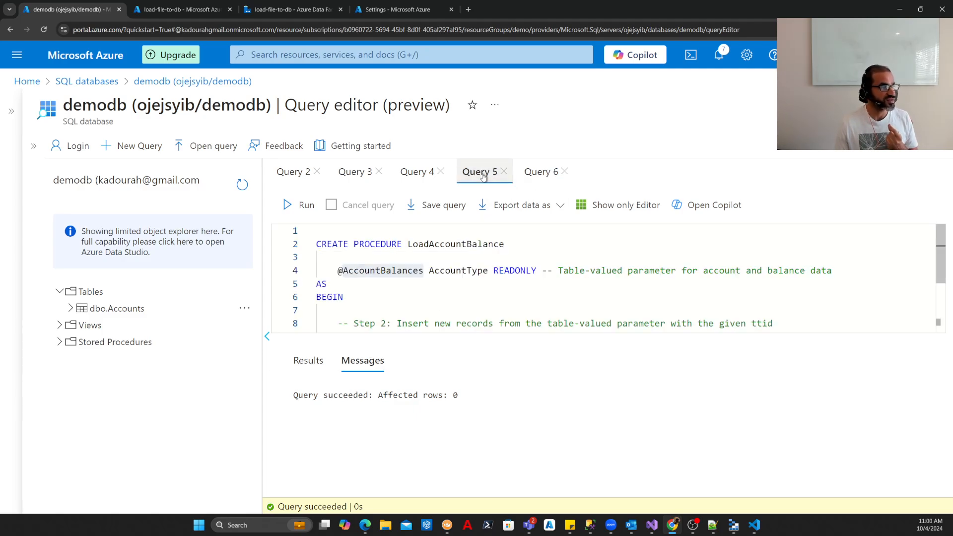
left_click(464, 296)
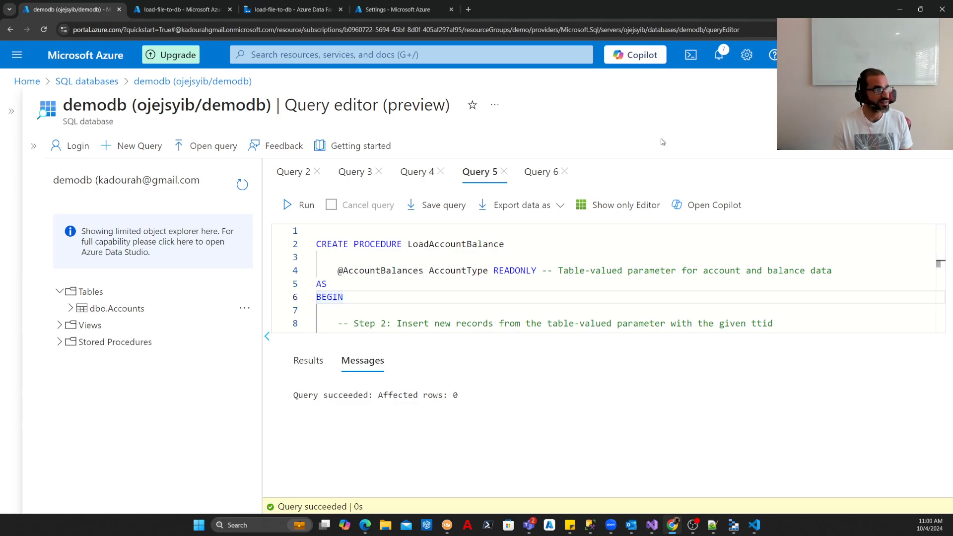
key("ctrl+minus")
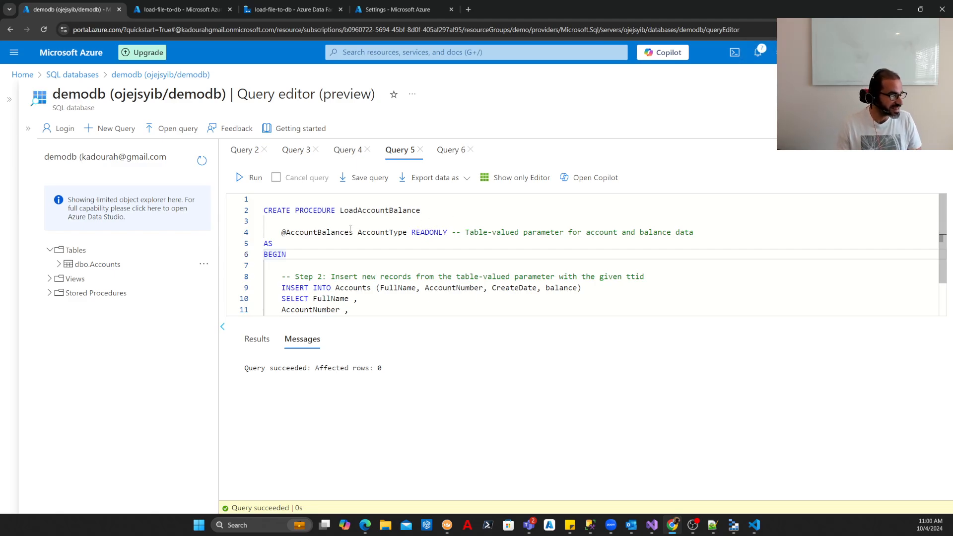
double_click(377, 233)
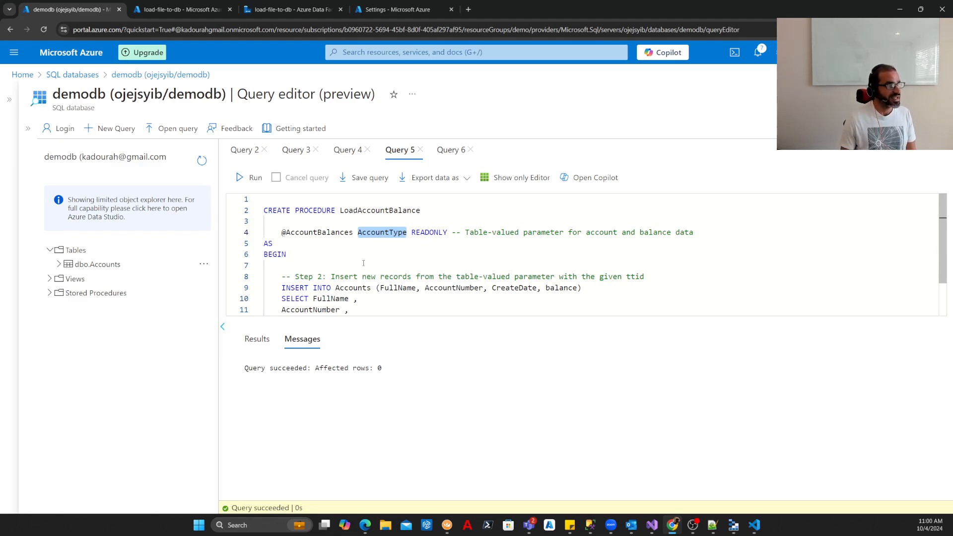
left_click_drag(282, 276, 310, 288)
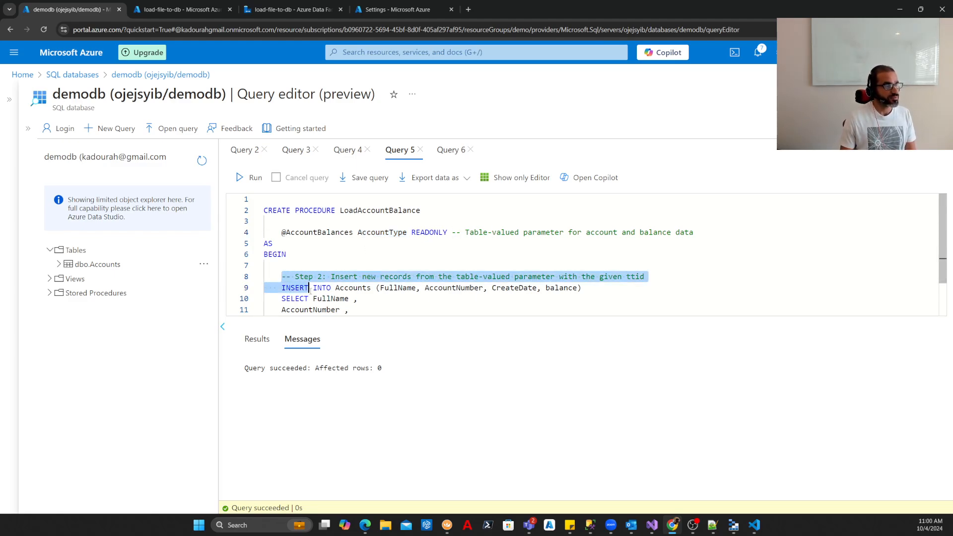
scroll(368, 278, "down", 1)
left_click(364, 273)
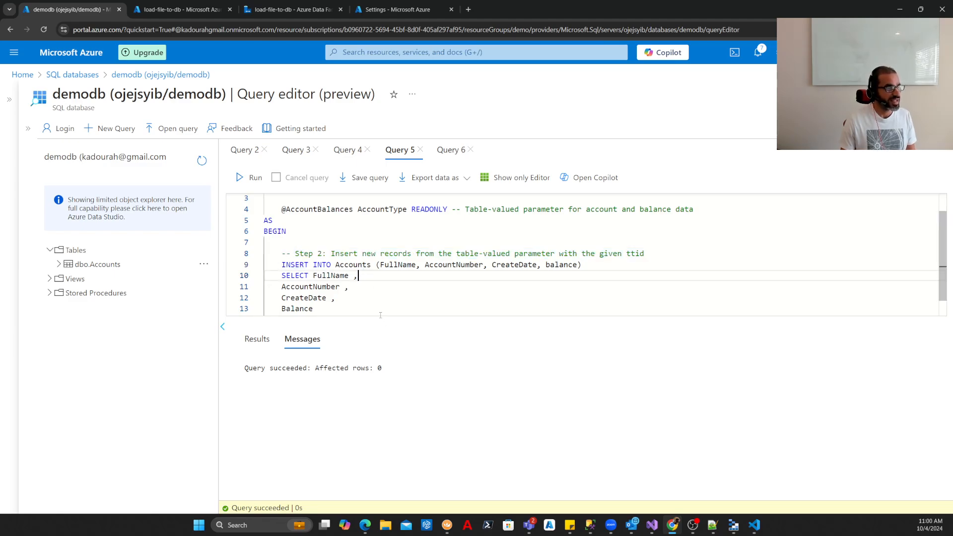
scroll(425, 273, "down", 1)
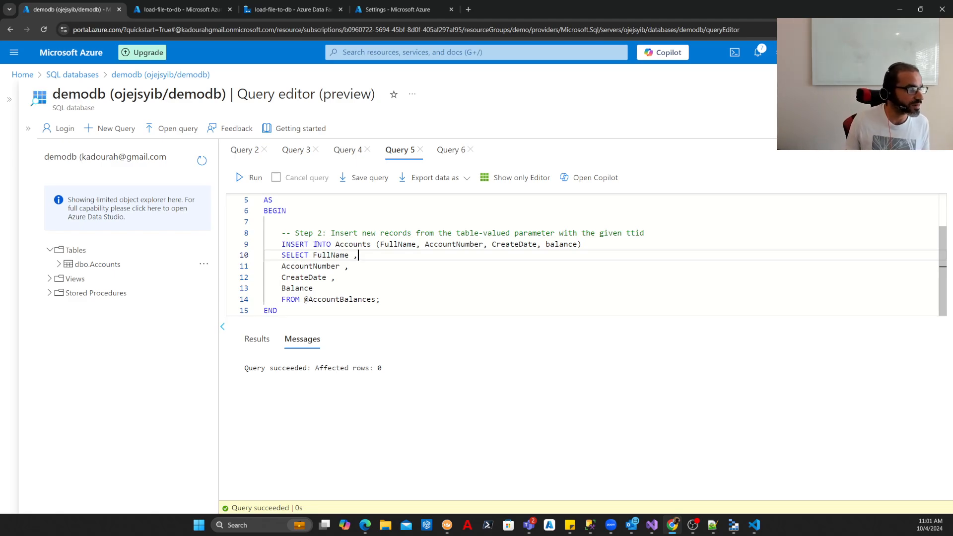
double_click(342, 297)
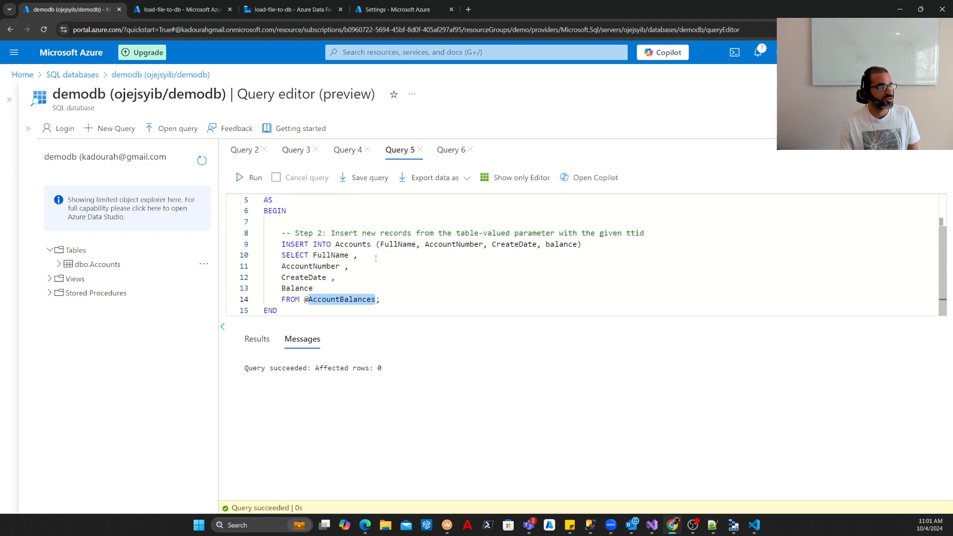
Return to the copy-account-data sink settings in Data Factory, refresh the stored procedure names and check which procedures are available.
left_click(428, 263)
scroll(446, 272, "up", 1)
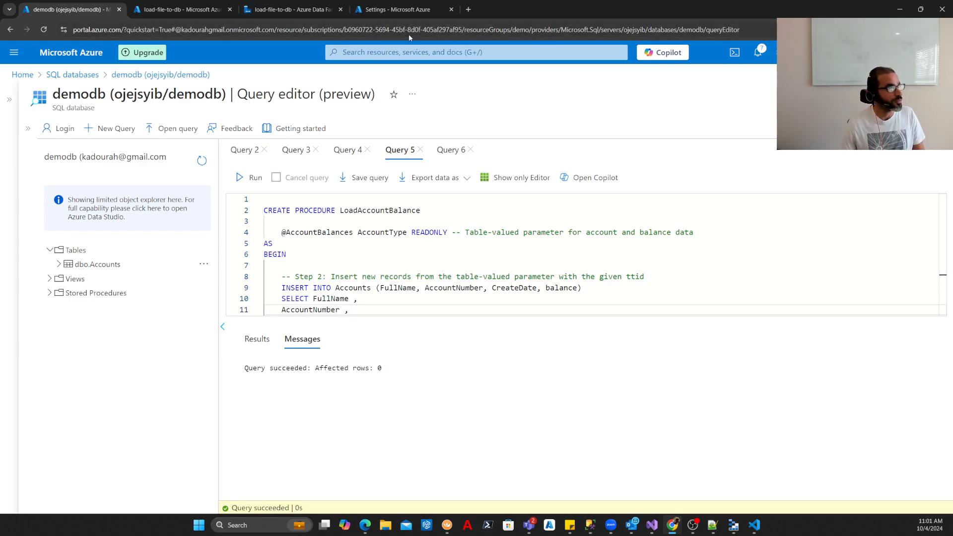
left_click(295, 10)
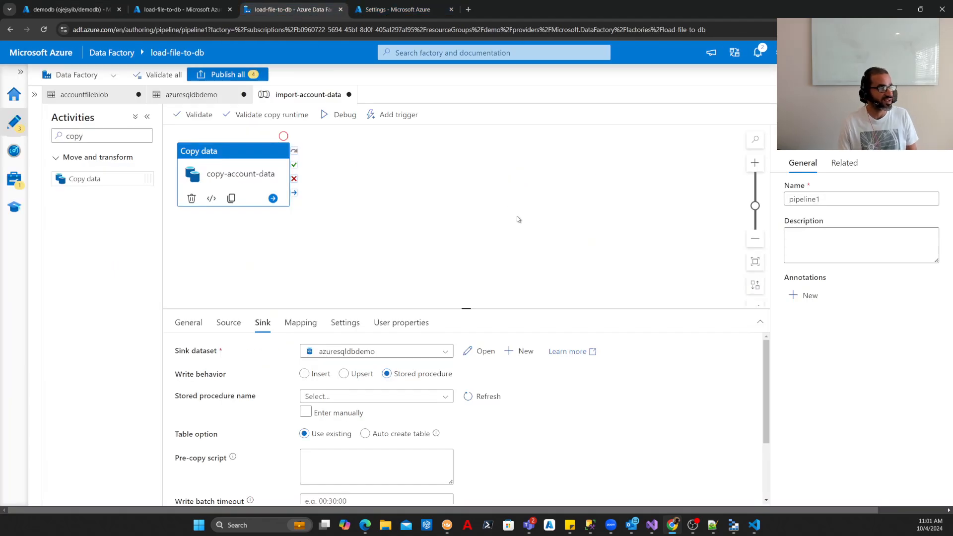
left_click(478, 400)
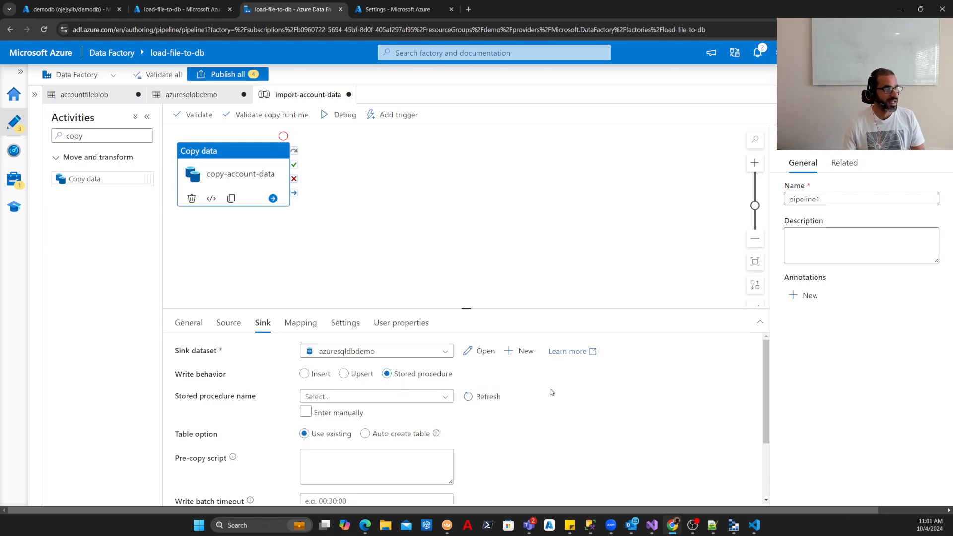
left_click(447, 396)
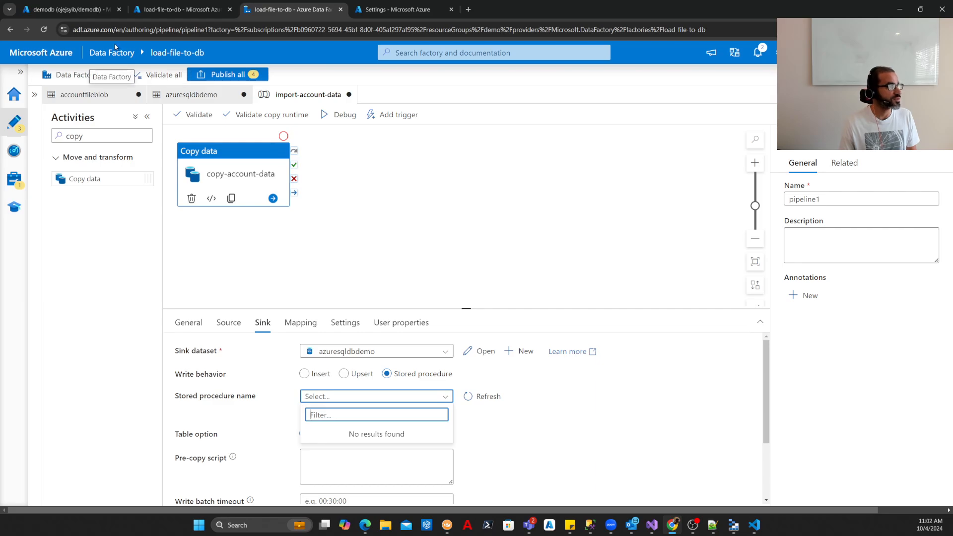
In demodb's query editor, open the permissions query and run only GRANT EXECUTE ON dbo.LoadAccountBalance TO [load-file-to-db].
left_click(88, 11)
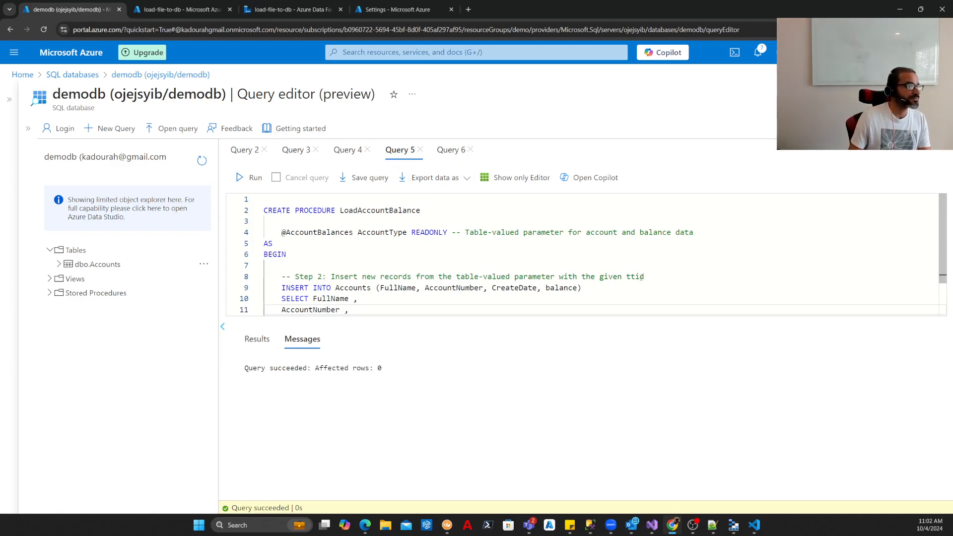
left_click(349, 150)
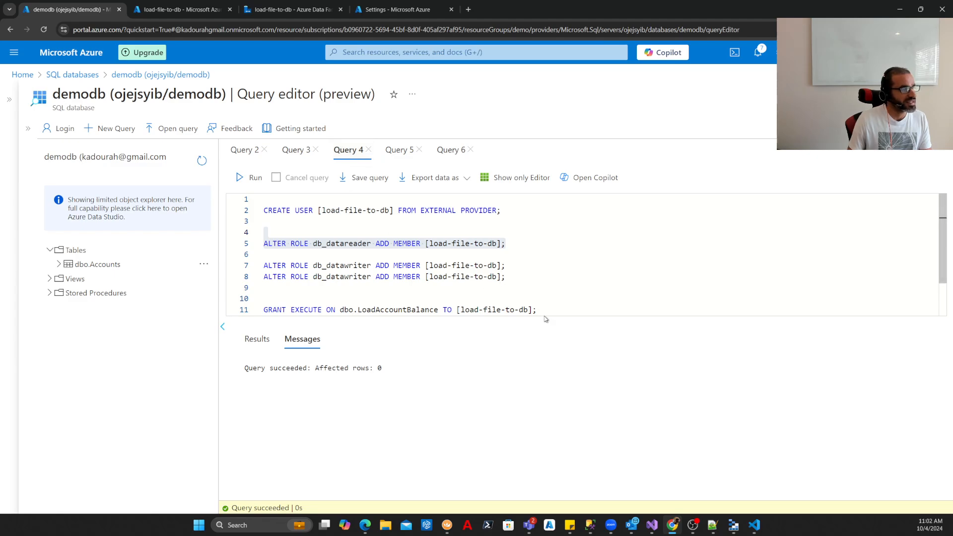
scroll(549, 282, "down", 1)
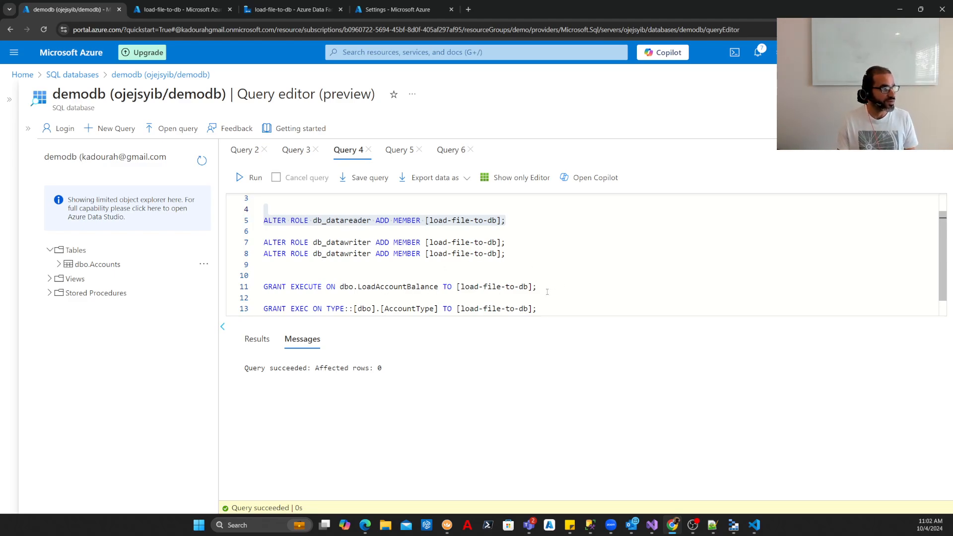
double_click(308, 286)
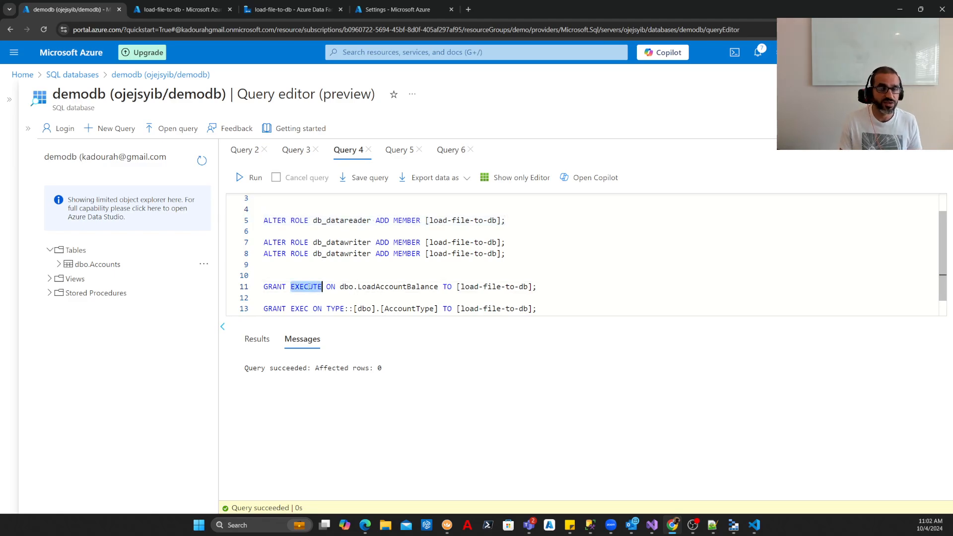
left_click(550, 288)
left_click_drag(550, 287, 265, 275)
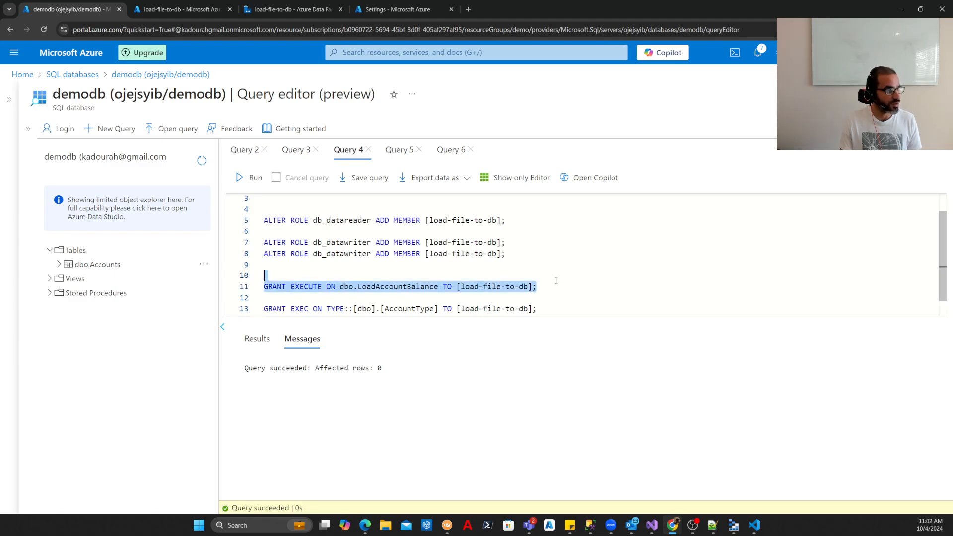
left_click(250, 180)
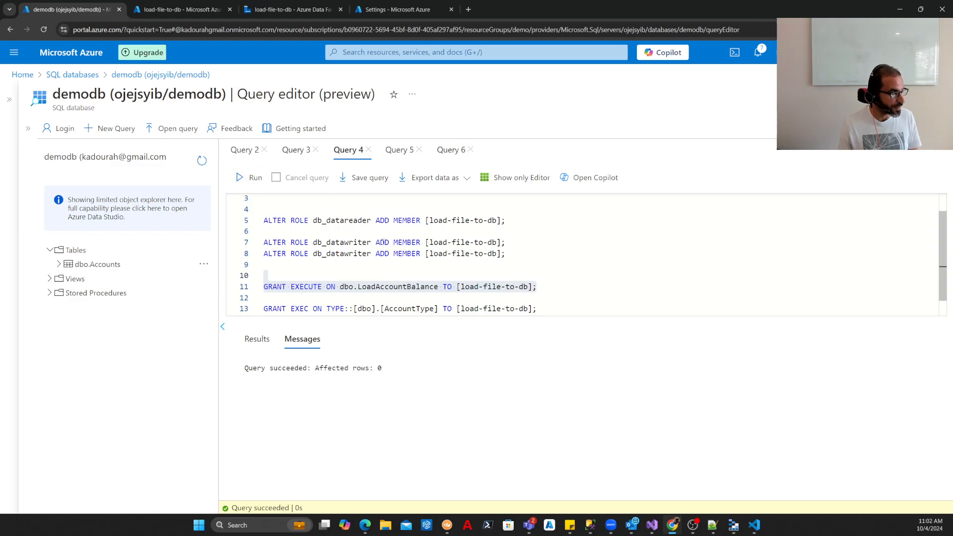
Run only the GRANT EXEC ON TYPE::[dbo].[AccountType] TO [load-file-to-db] statement.
left_click(549, 308)
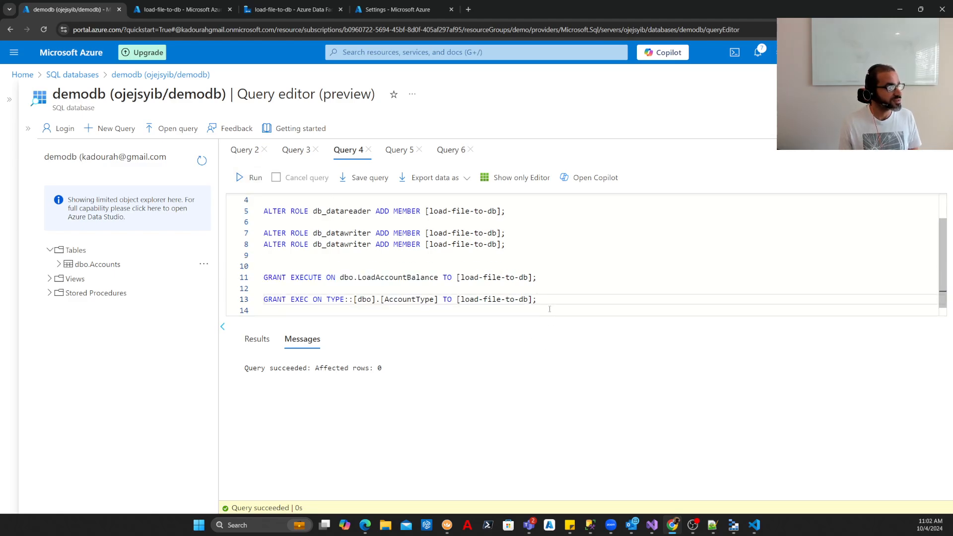
left_click_drag(549, 309, 556, 280)
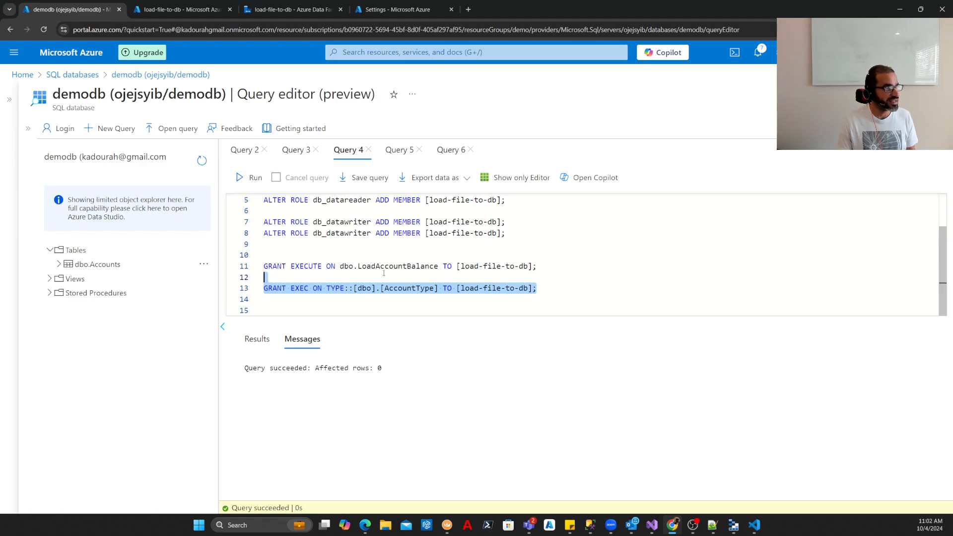
left_click(263, 183)
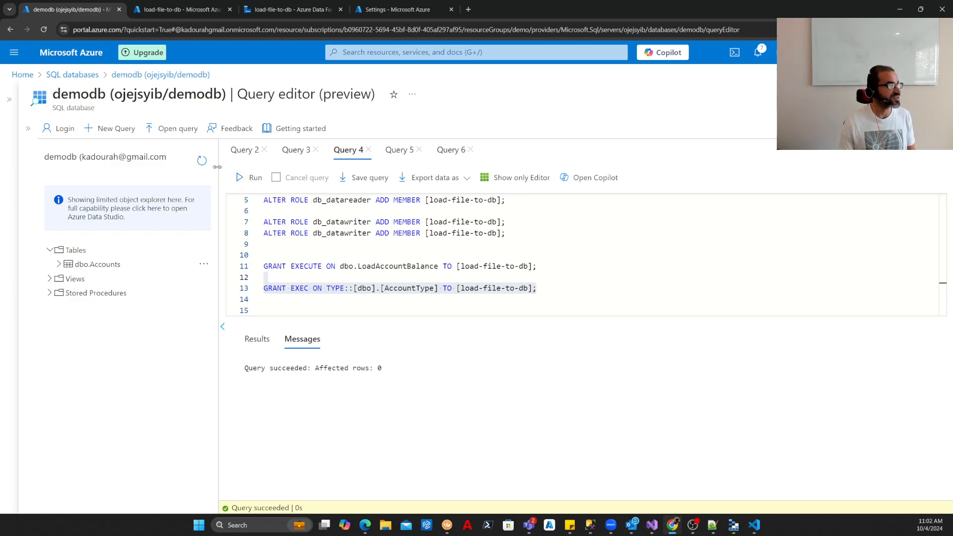
Back in Data Factory, refresh the sink's stored procedure names and choose [dbo].[LoadAccountBalance].
left_click(288, 10)
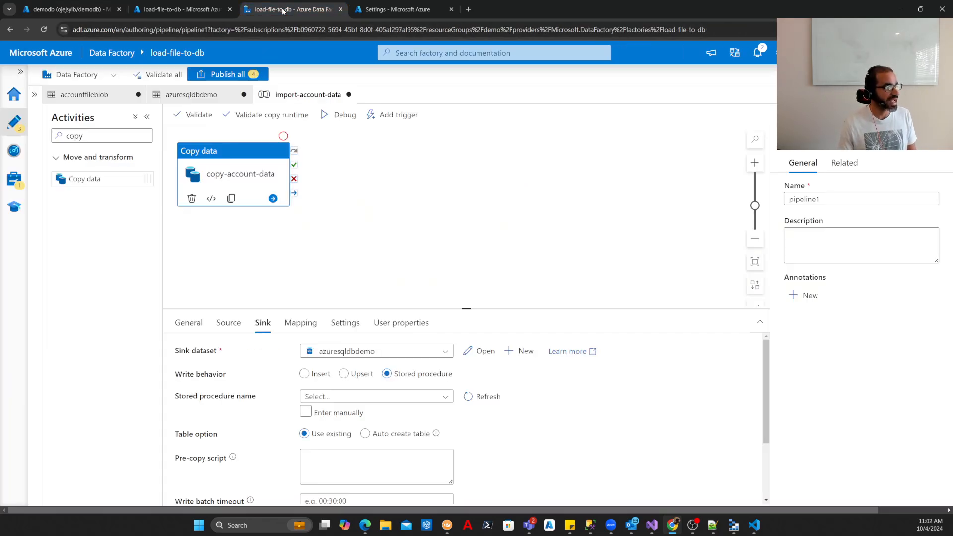
left_click(491, 397)
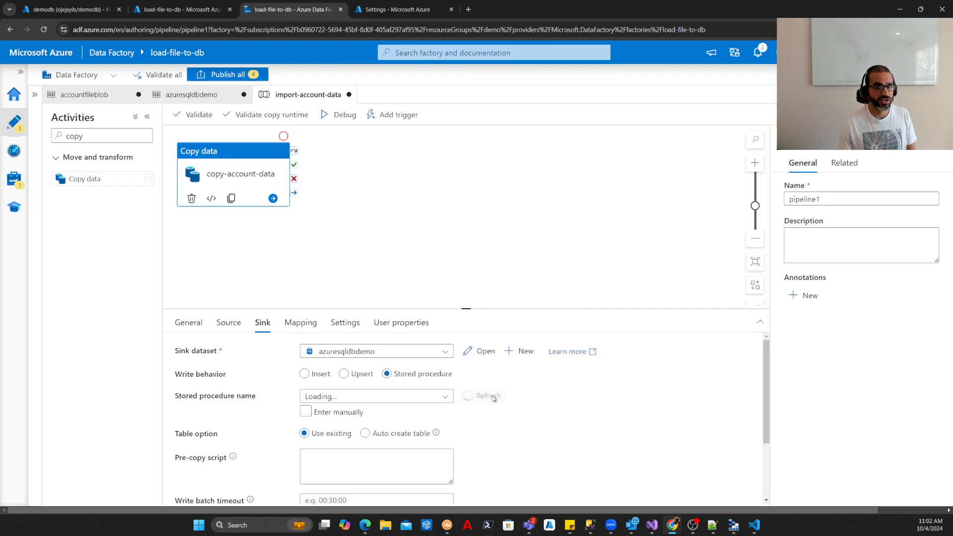
left_click(445, 397)
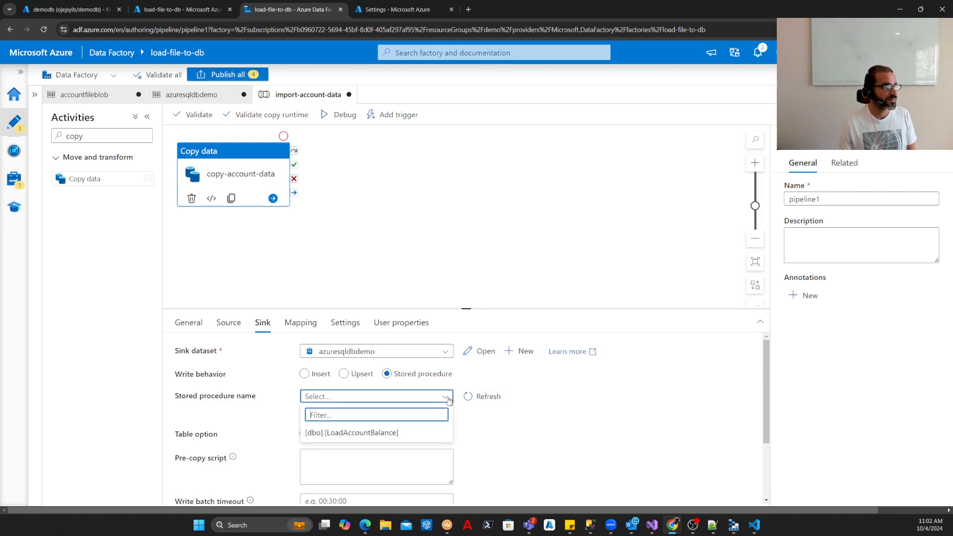
left_click(406, 432)
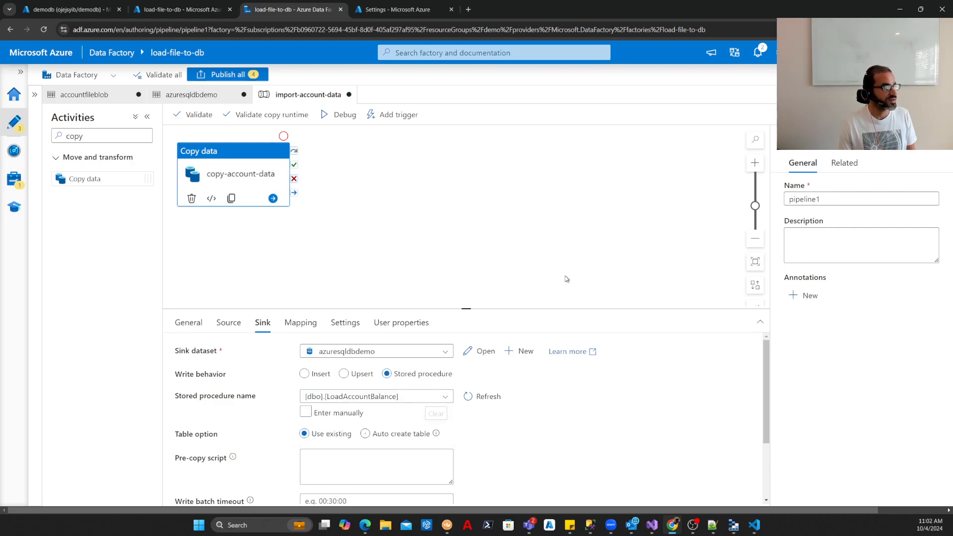
Import the stored procedure parameters for the copy-account-data sink and check the AccountType table type.
scroll(590, 260, "down", 1)
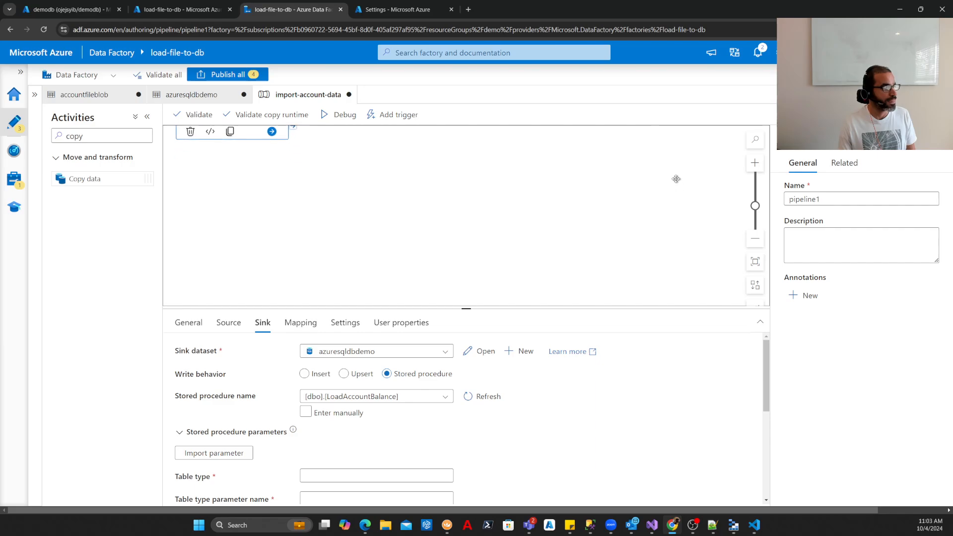
left_click(425, 283)
scroll(439, 266, "up", 2)
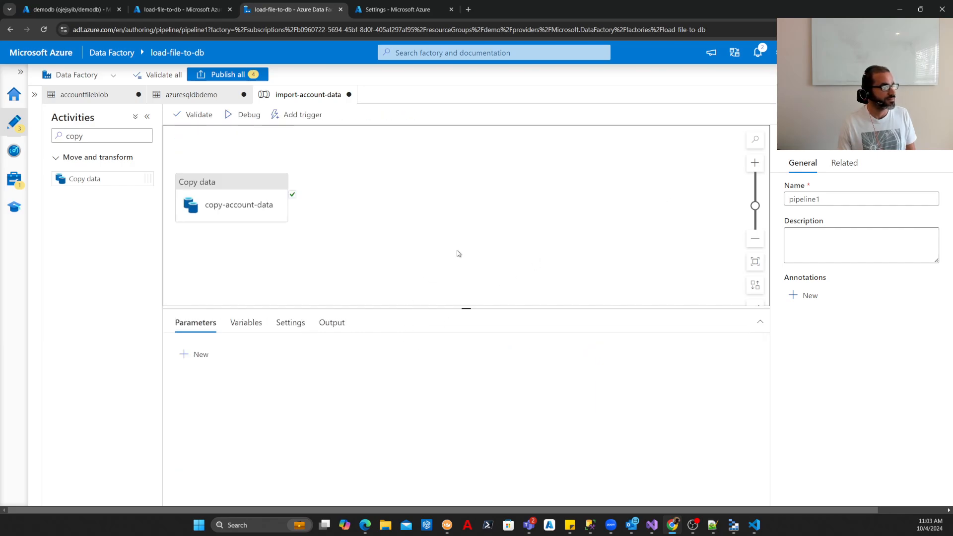
scroll(461, 257, "down", 1)
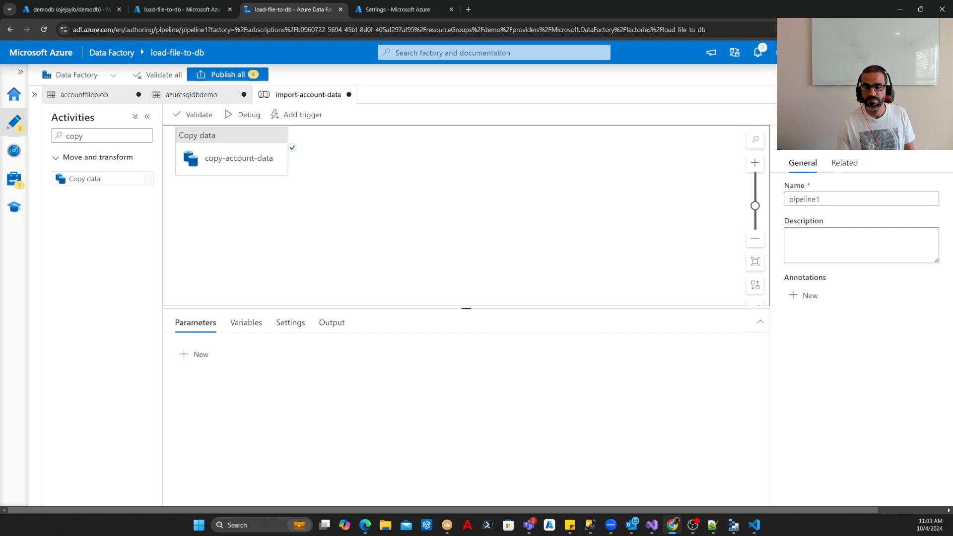
left_click(233, 158)
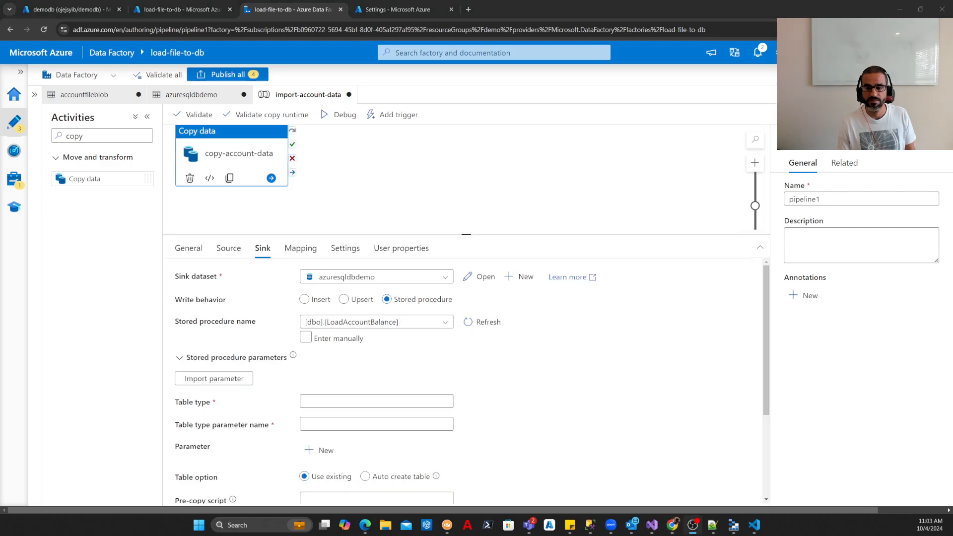
left_click(246, 379)
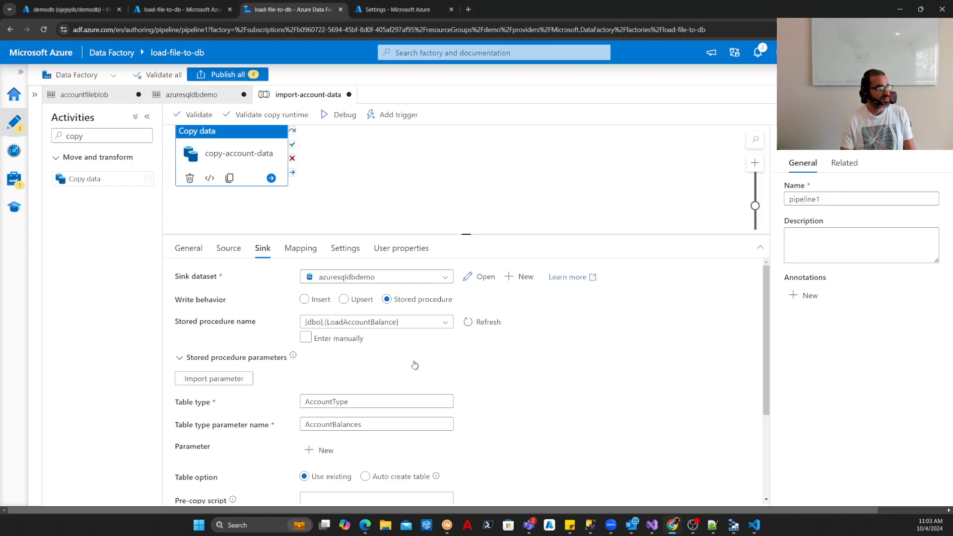
double_click(376, 403)
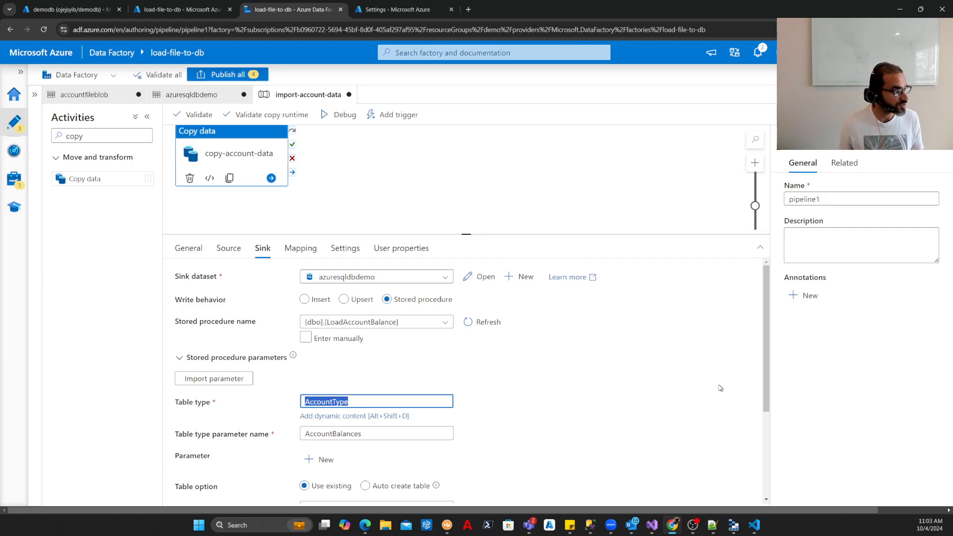
left_click(612, 423)
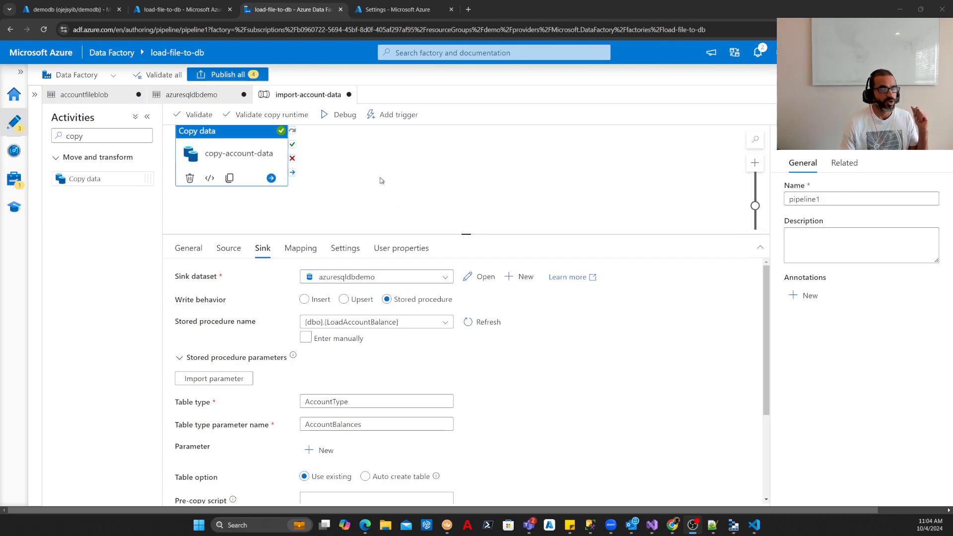
Debug the import-account-data pipeline, then run select * from Accounts in demodb's query editor to check the loaded rows.
left_click(348, 121)
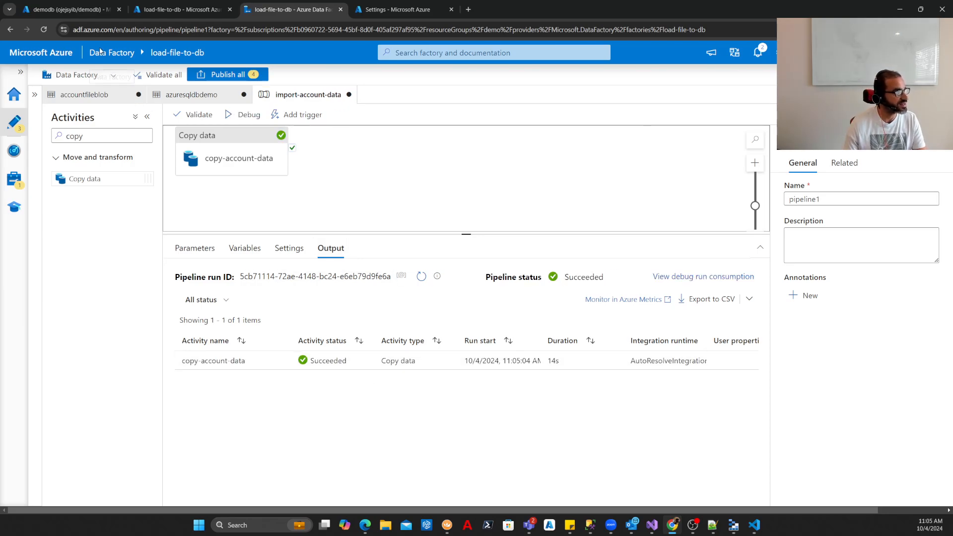
left_click(90, 12)
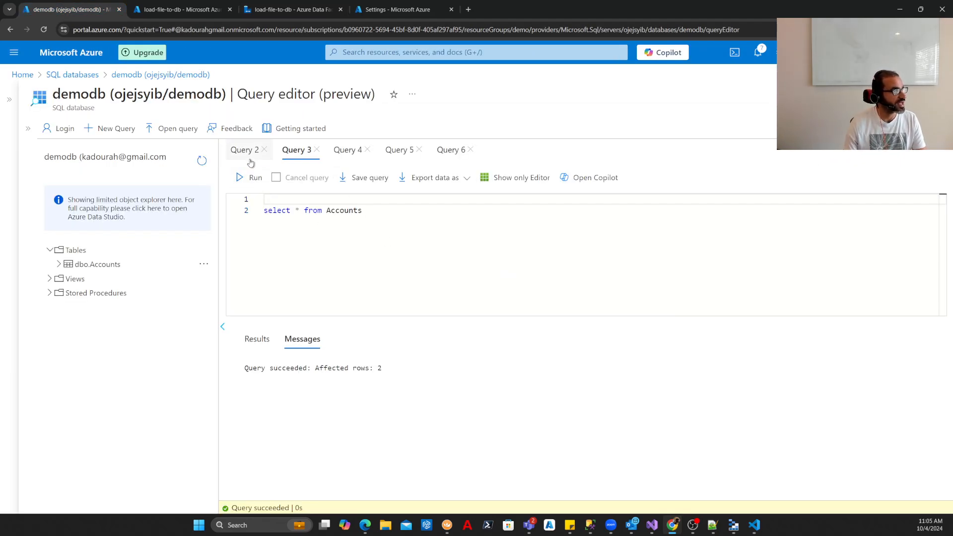
left_click(250, 178)
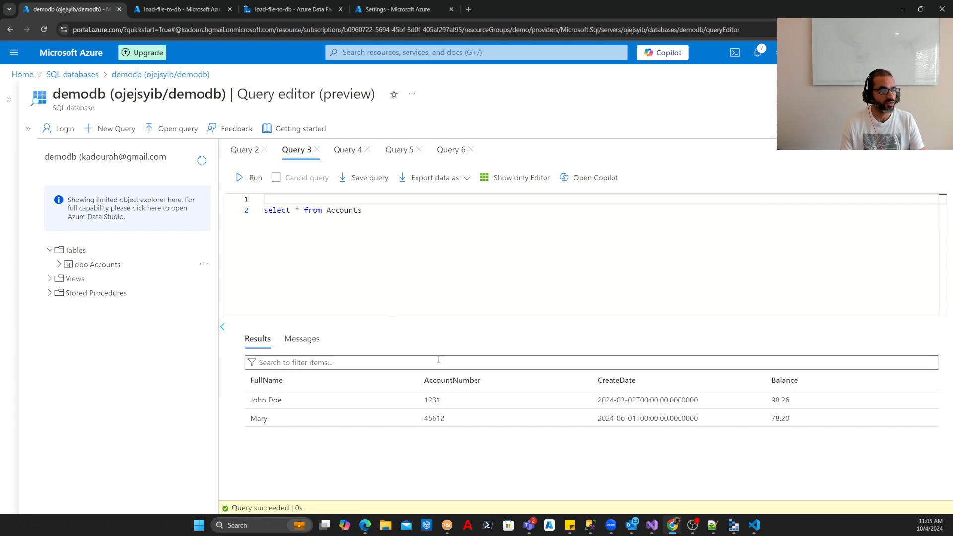